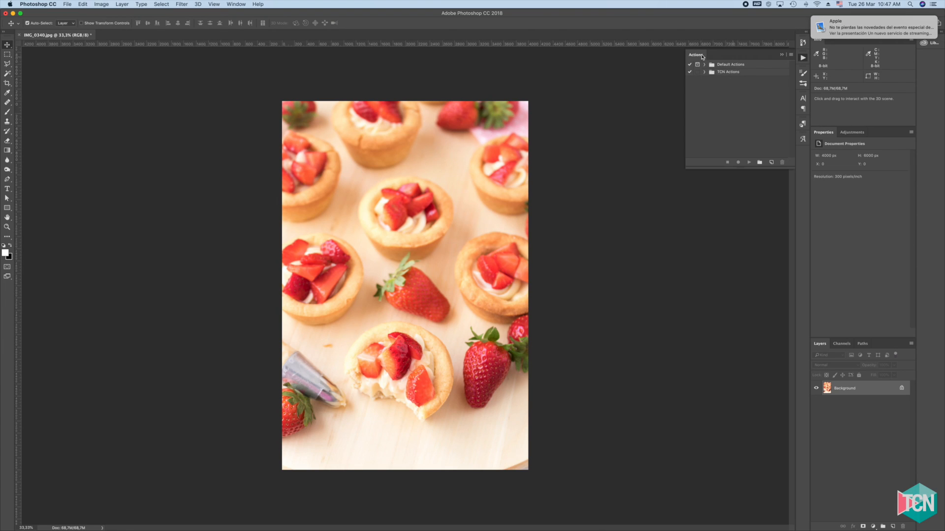
left_click(236, 5)
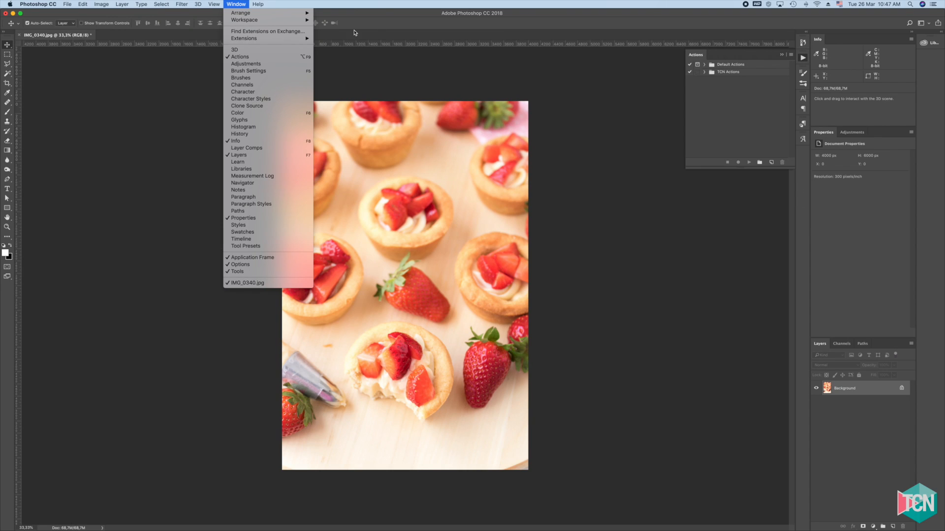
left_click(610, 58)
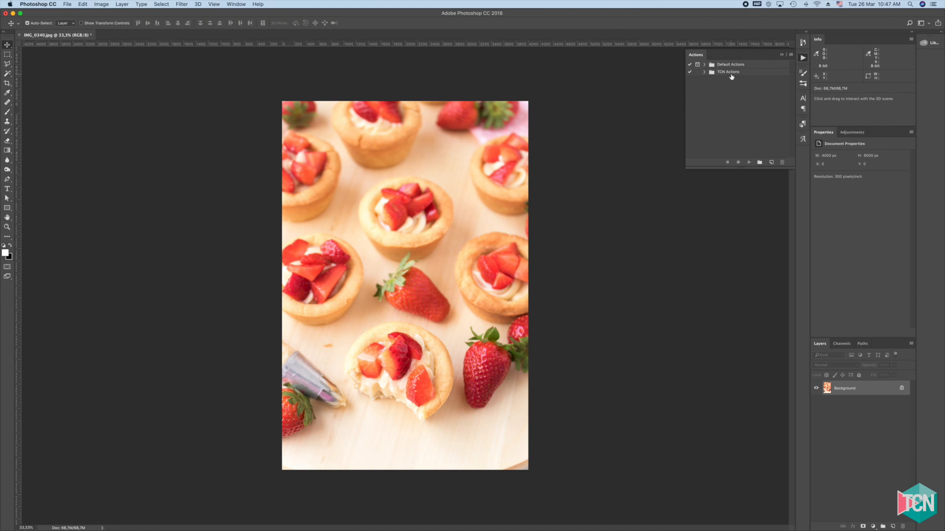
left_click(704, 72)
left_click(704, 71)
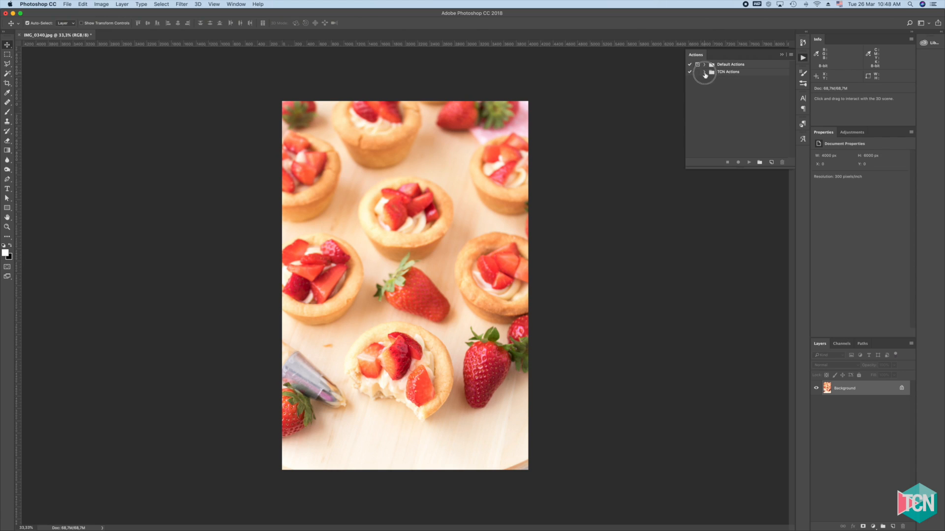
Create a new action set named "Action Resize".
left_click(759, 163)
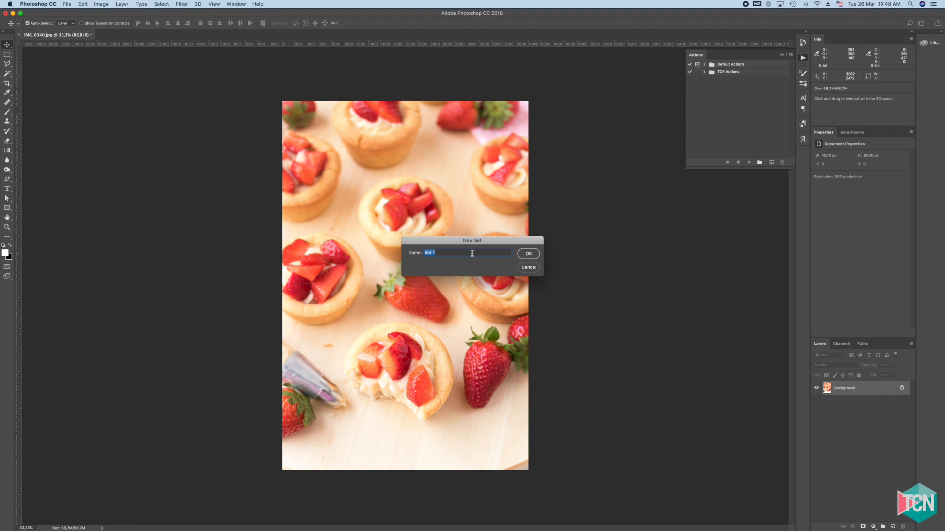
type("Action Resize")
key("Return")
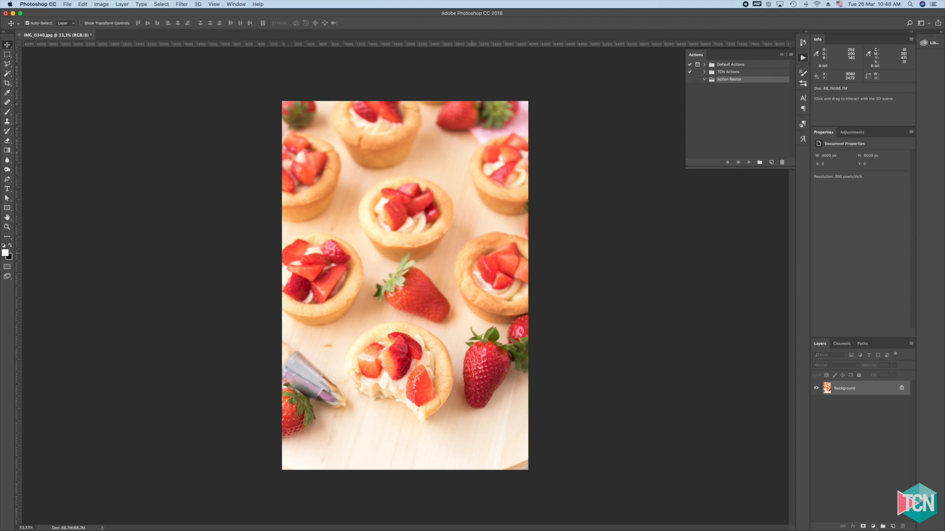
Create a new action named "Portrait" in the Action Resize set and start recording it.
left_click(771, 162)
type("Portrait")
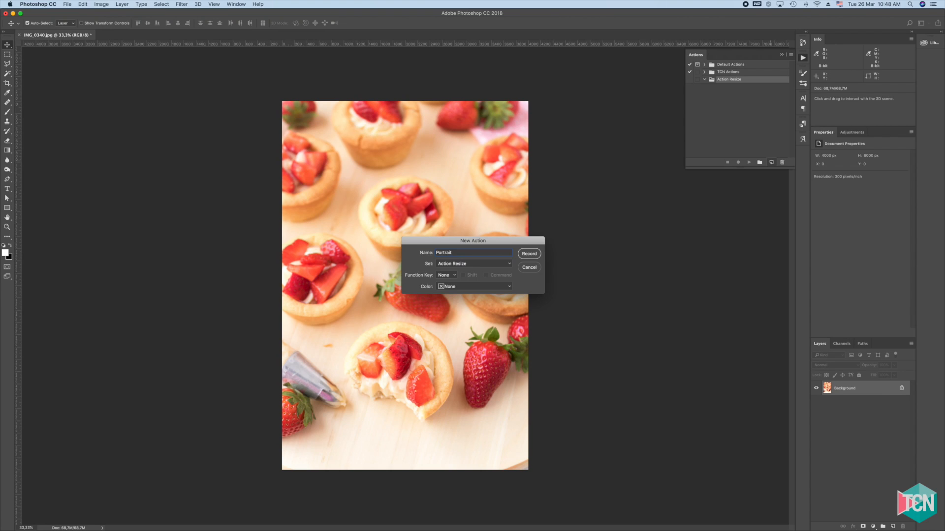
key("Return")
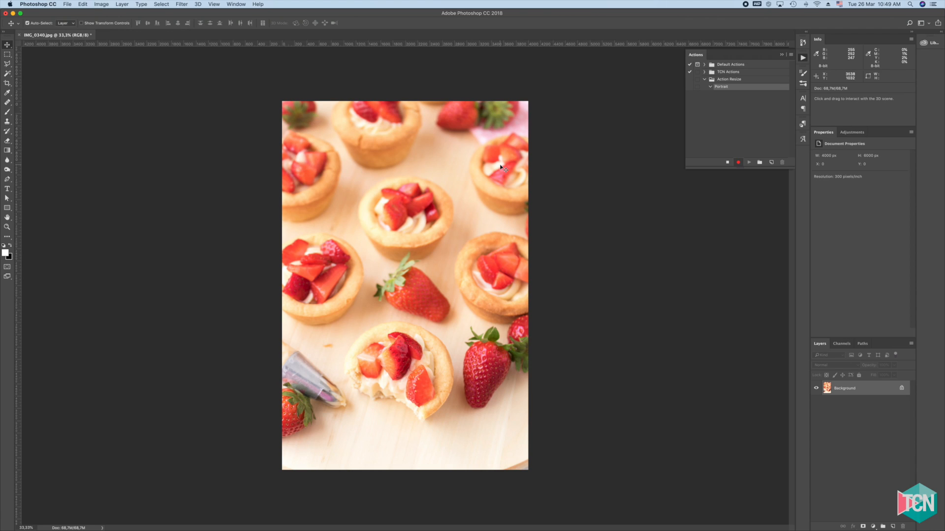
left_click(68, 4)
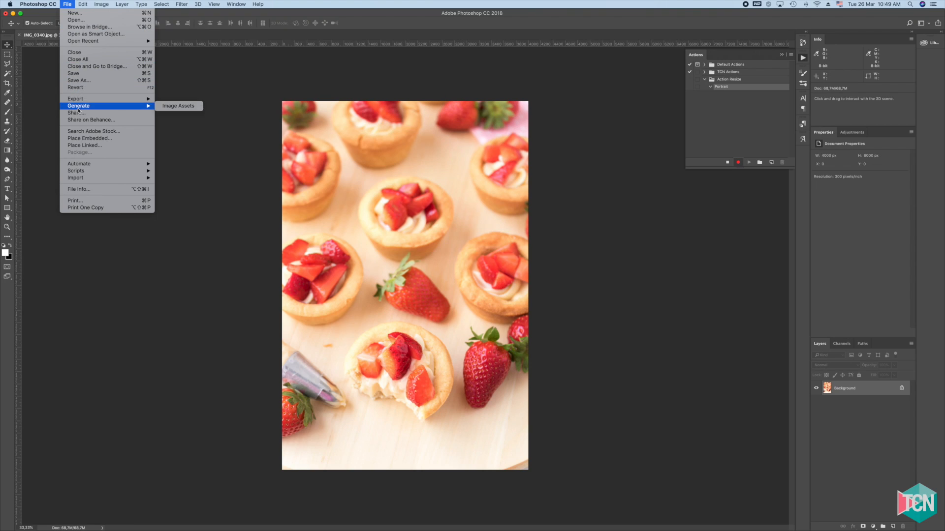
left_click(99, 83)
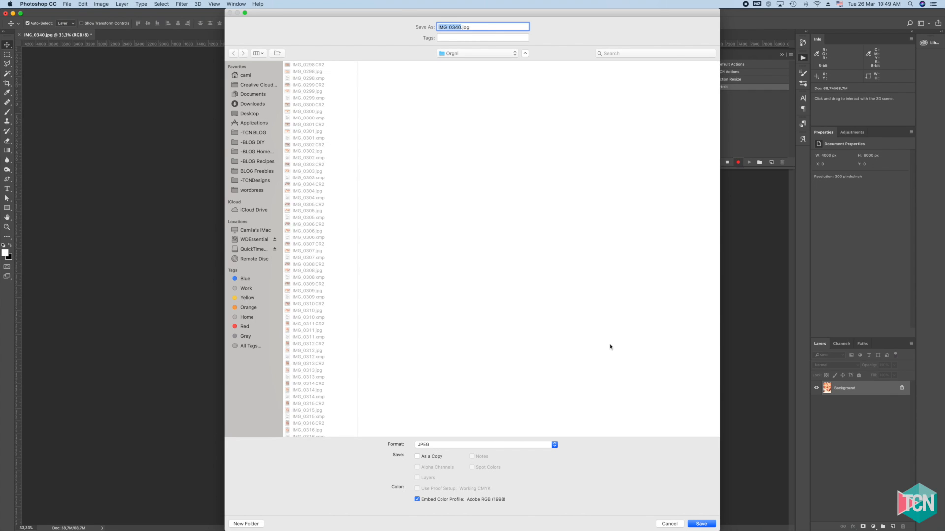
left_click(669, 523)
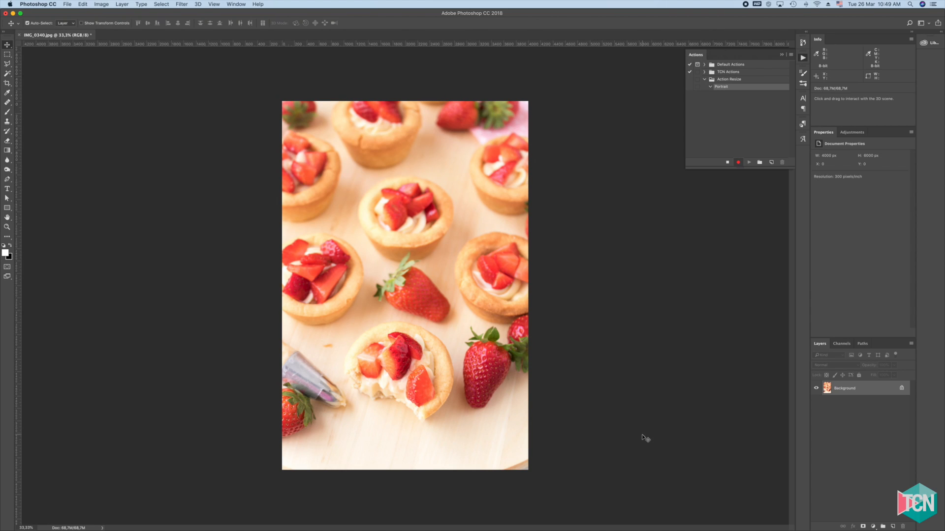
Switch to Finder, examine the PQN folder inside -TCN BLOG's TEMPORAL folder, and return to Photoshop.
mouse_move(733, 528)
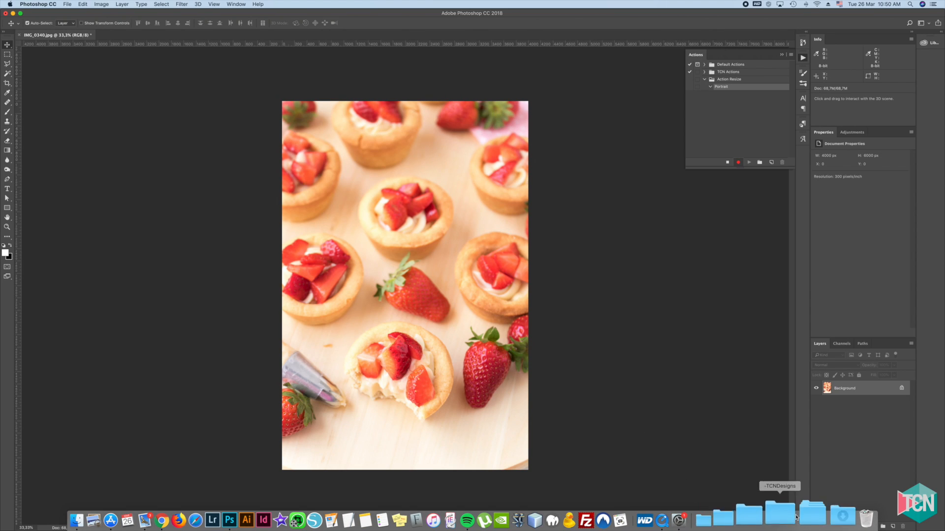
left_click(732, 520)
left_click(806, 144)
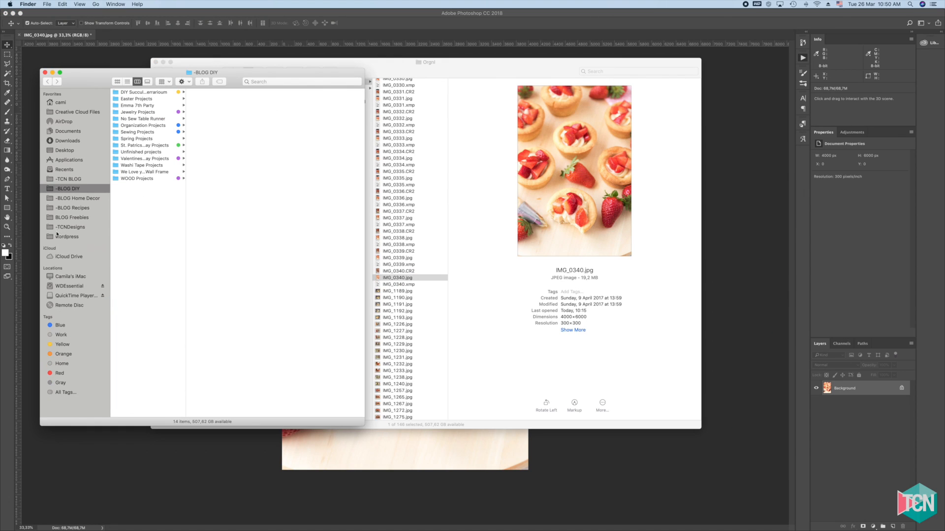
left_click(68, 179)
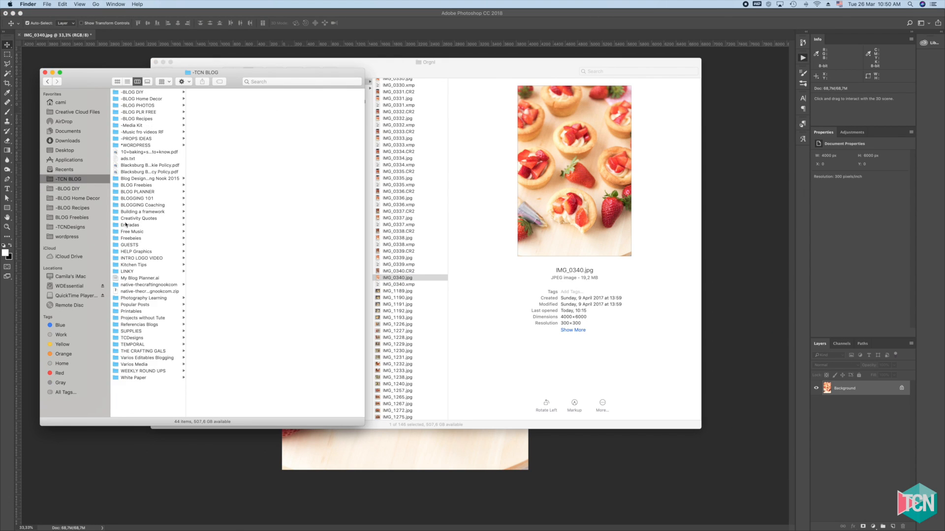
left_click(134, 345)
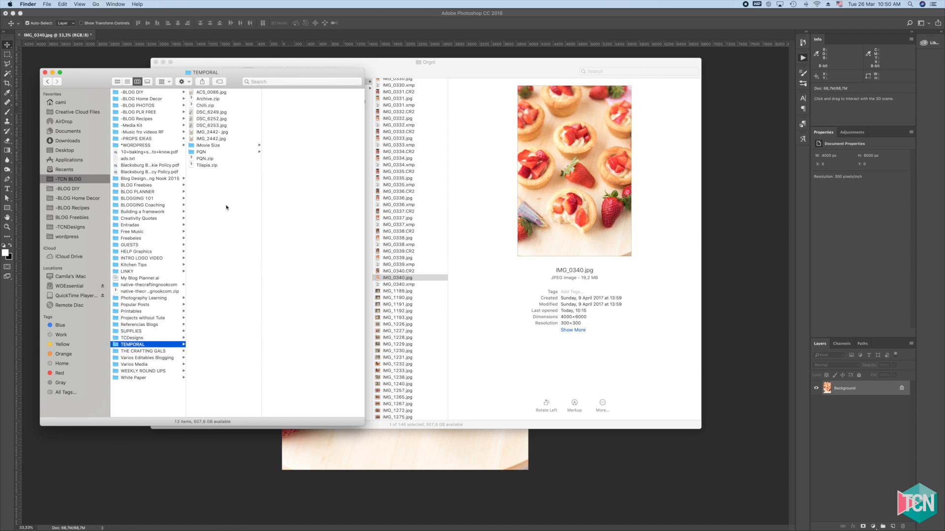
left_click(197, 153)
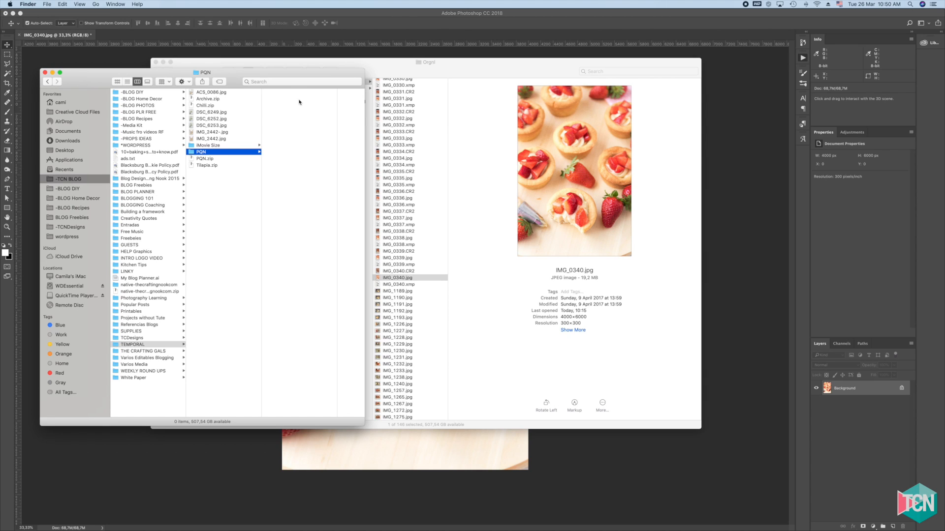
left_click(213, 145)
left_click(217, 152)
left_click_drag(238, 75, 232, 79)
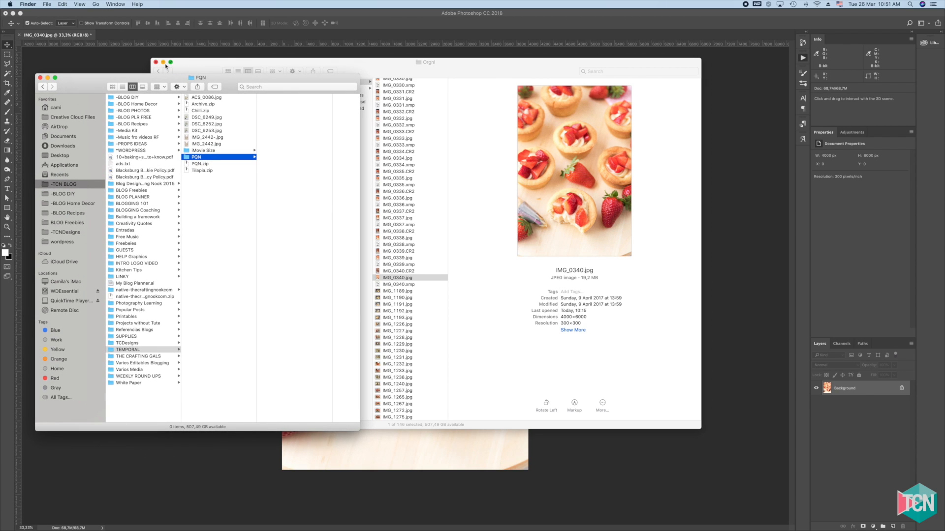
left_click(163, 63)
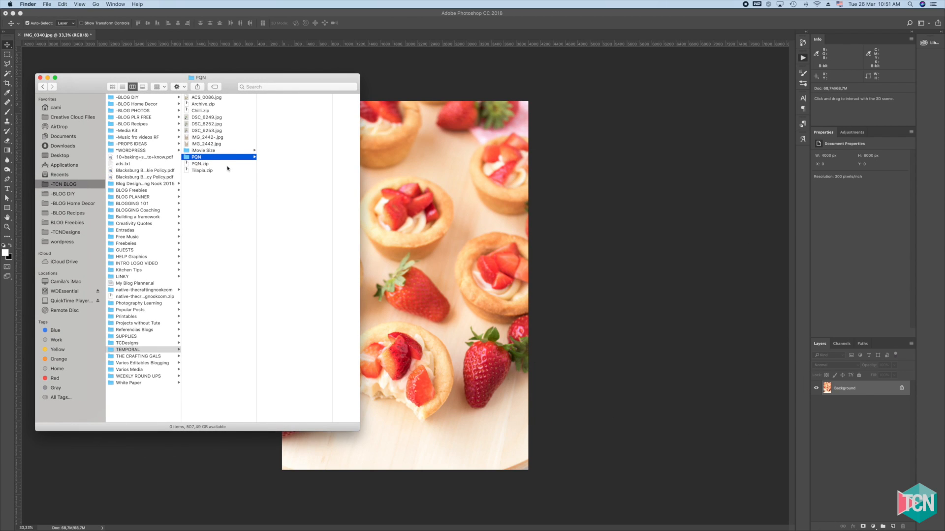
left_click(629, 200)
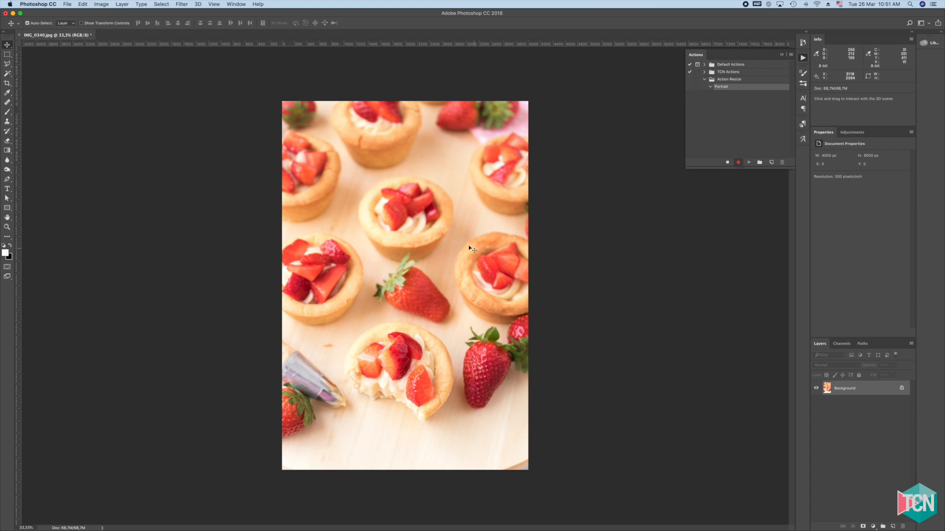
Record a plain save of the image over its original file in the Portrait action.
left_click(67, 5)
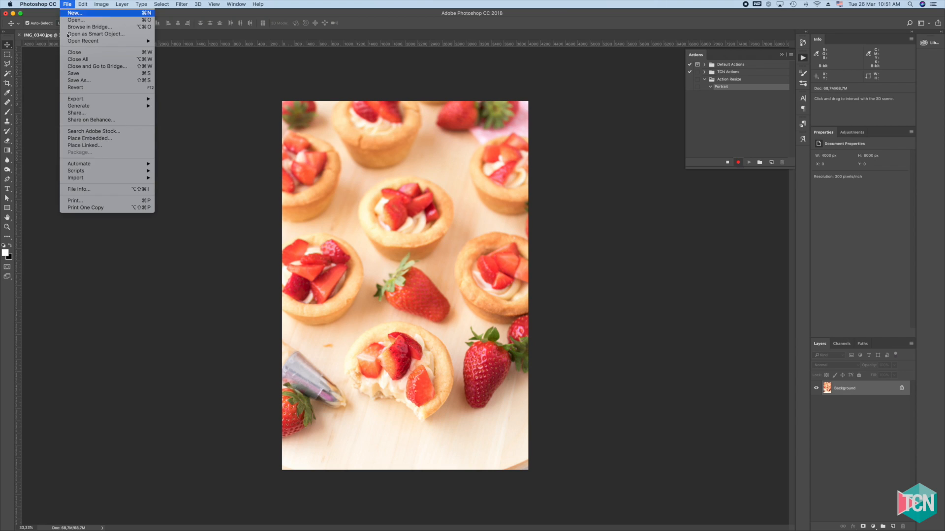
left_click(100, 75)
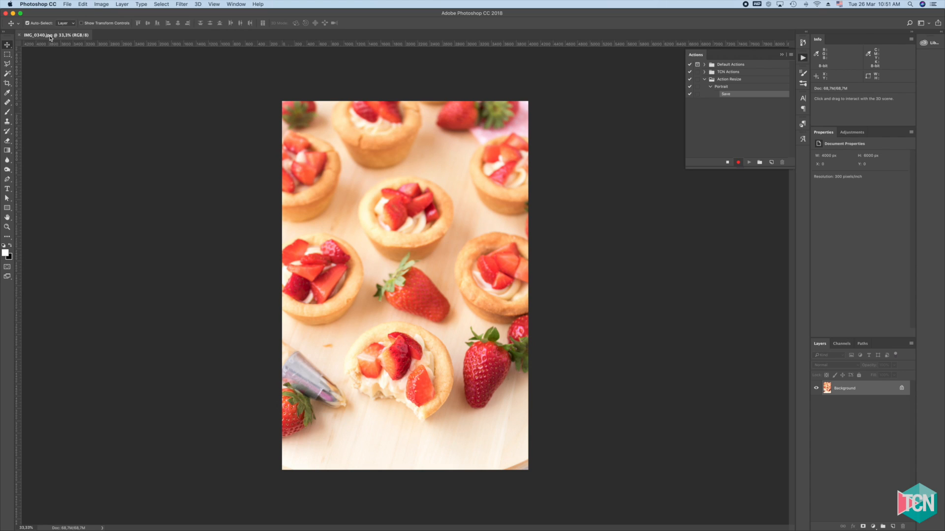
Save a JPEG version of IMG_0340.jpg to the TEMPORAL folder in -TCN BLOG with quality 12 (Maximum) and Baseline ("Standard") format.
left_click(67, 3)
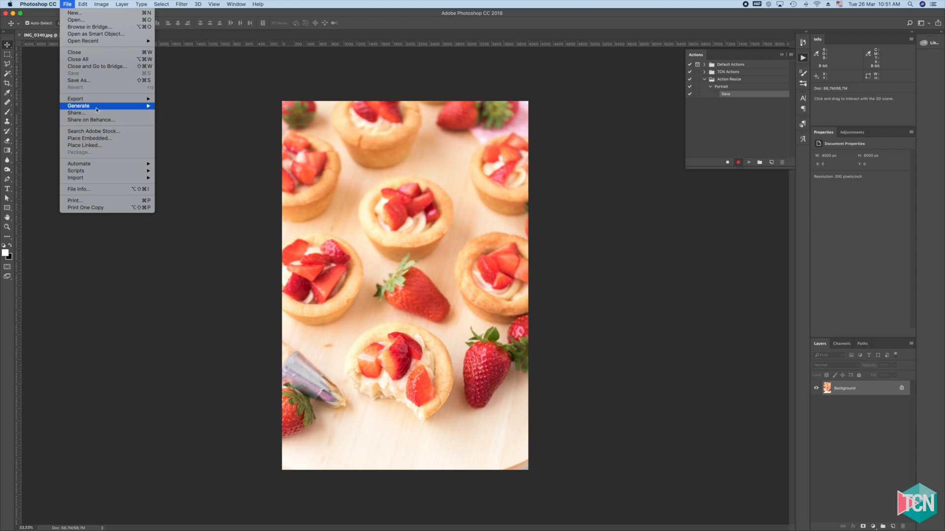
left_click(89, 81)
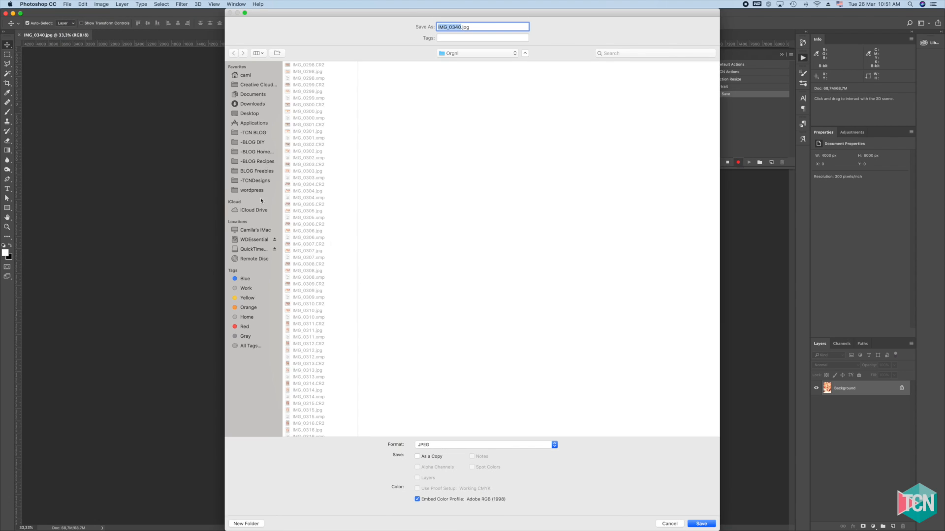
left_click(254, 133)
left_click(309, 318)
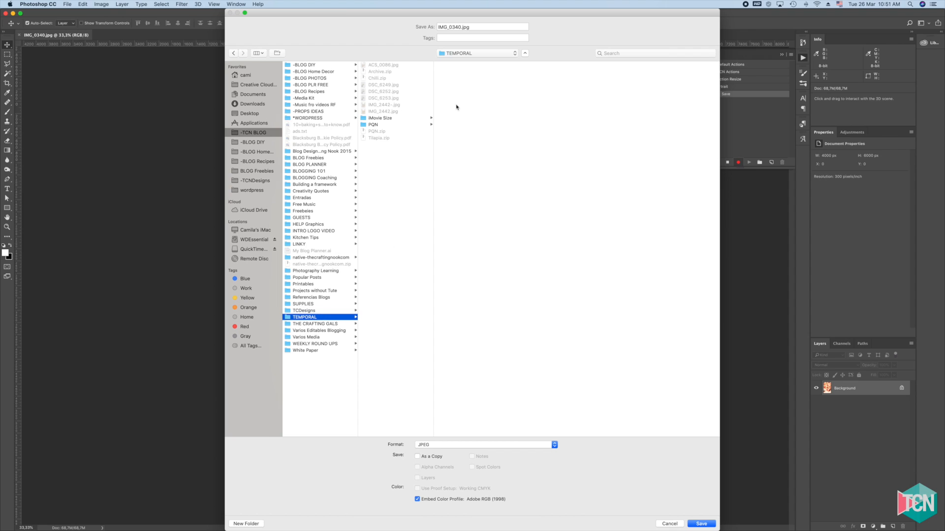
left_click(701, 523)
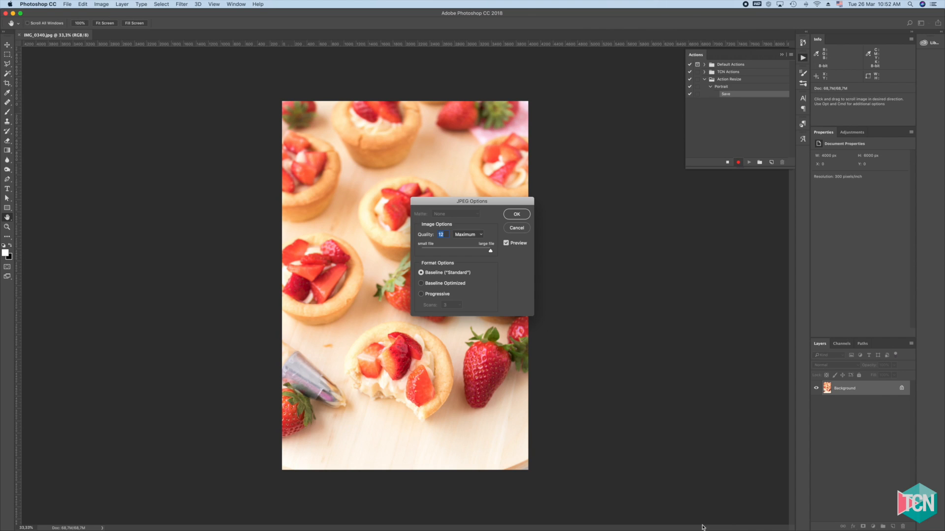
left_click(513, 215)
Stop recording, delete the first, plain Save step from the Portrait action, and resume recording.
left_click(729, 94)
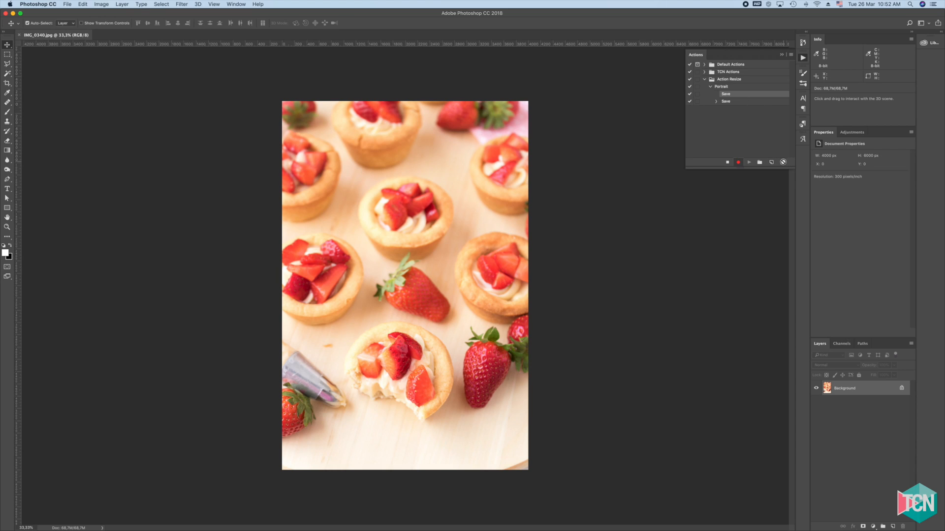
left_click(728, 163)
left_click(782, 162)
left_click(536, 170)
left_click(737, 162)
Examine the settings stored in the remaining Save step and keep the Portrait action recording.
left_click(716, 94)
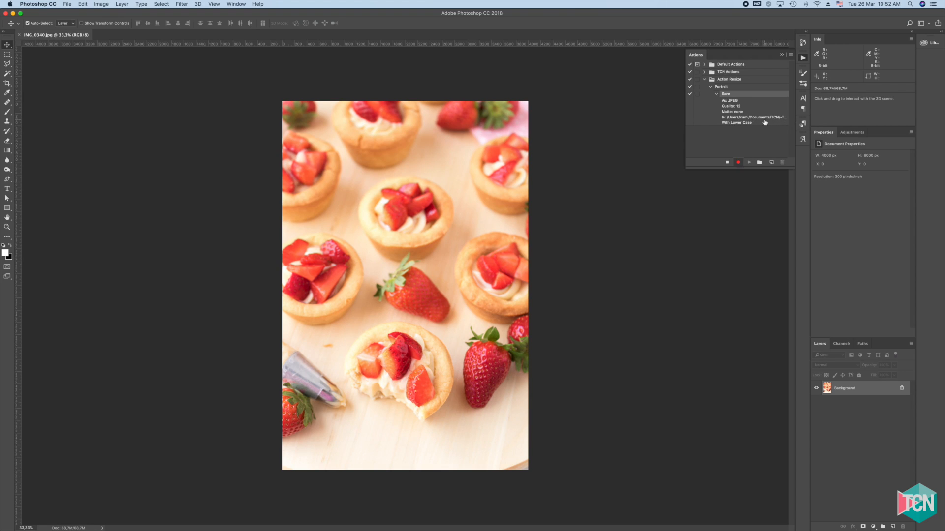
left_click(717, 94)
left_click(739, 162)
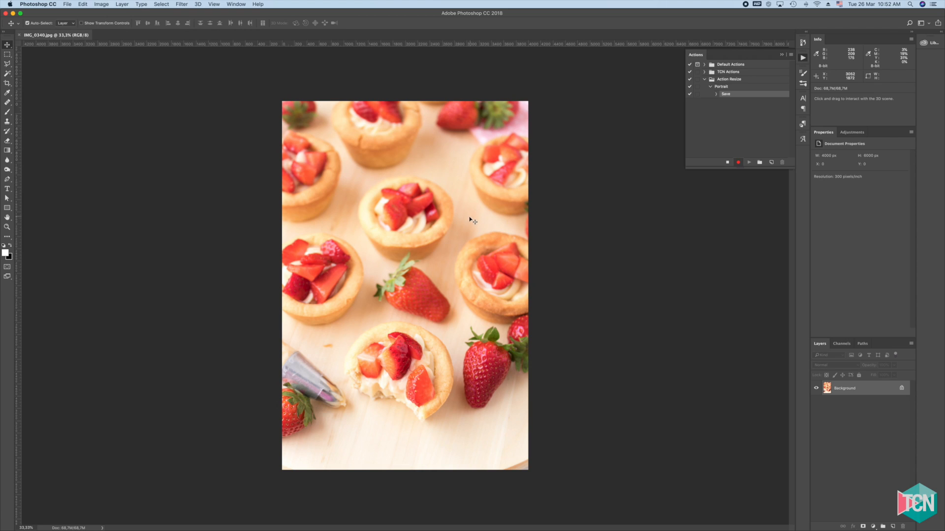
Resize the image to a resolution of 72 pixels/inch and a width of 700 pixels.
left_click(101, 5)
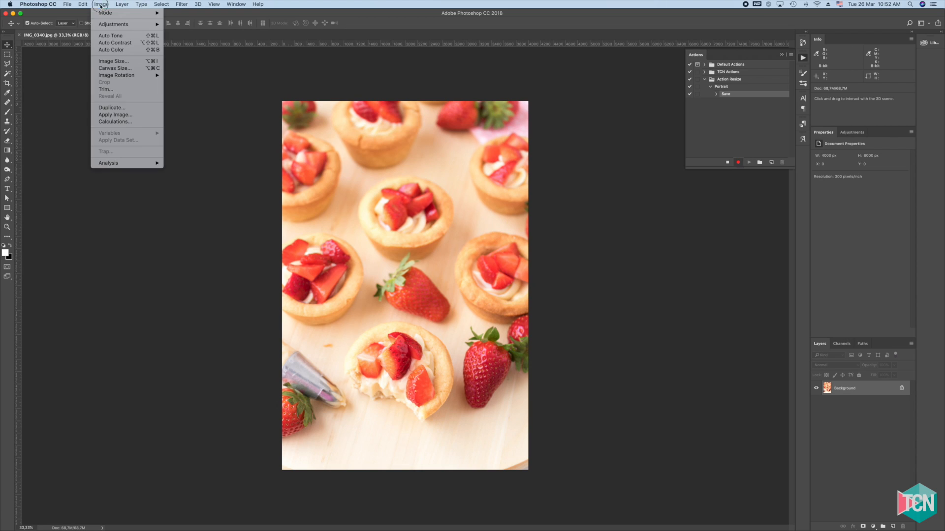
left_click(113, 61)
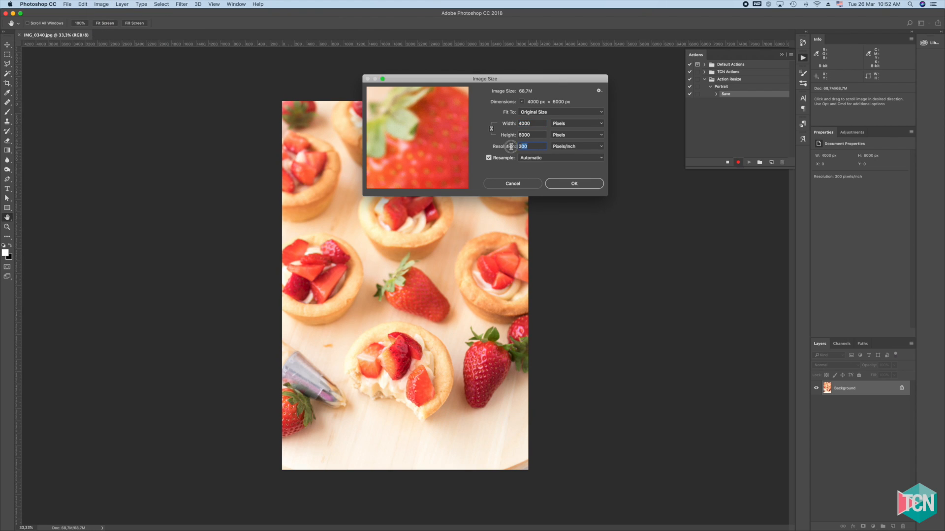
type("72")
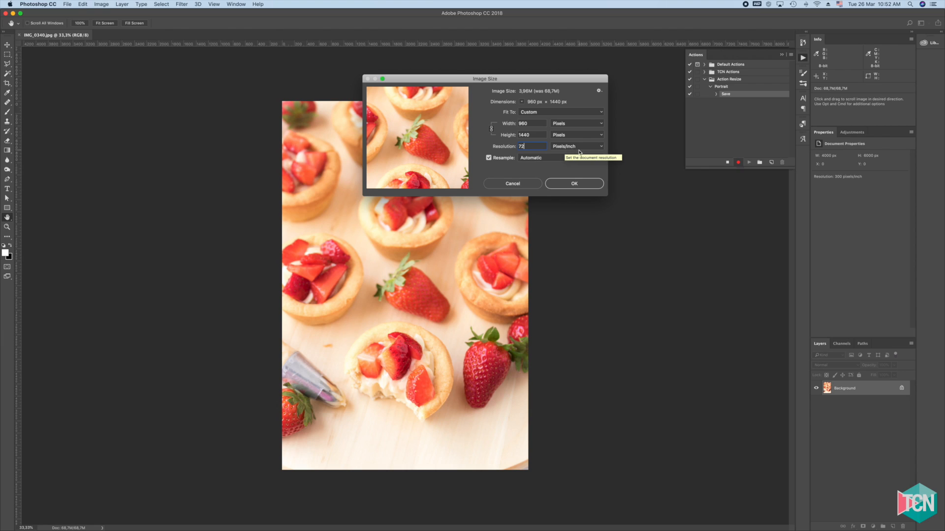
left_click(508, 124)
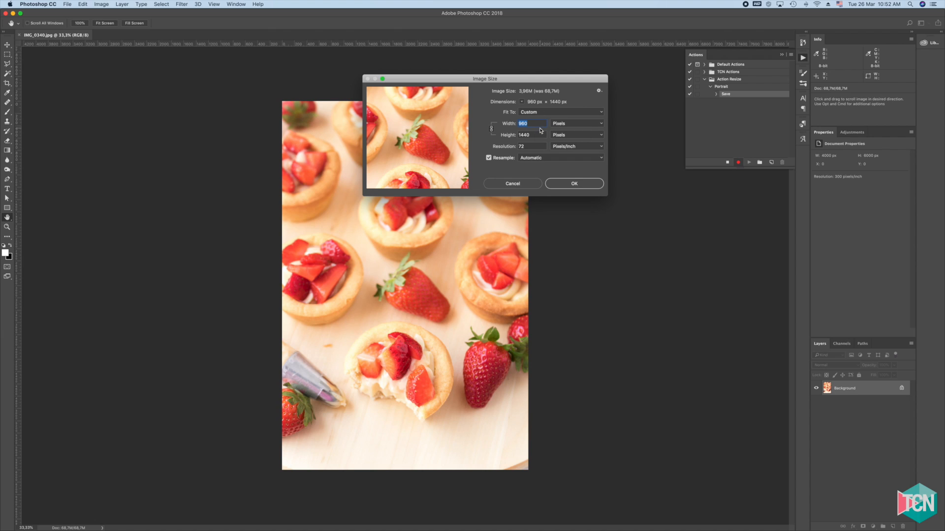
type("700")
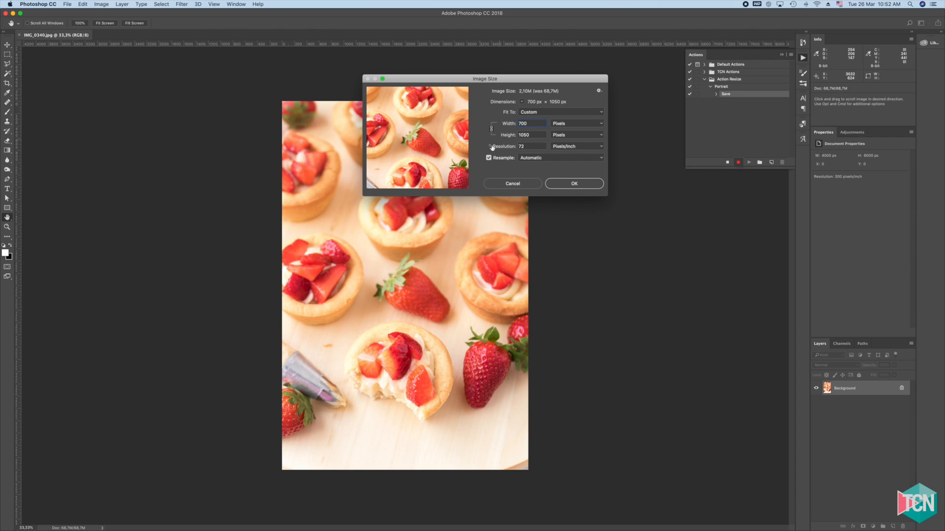
double_click(530, 124)
left_click(574, 185)
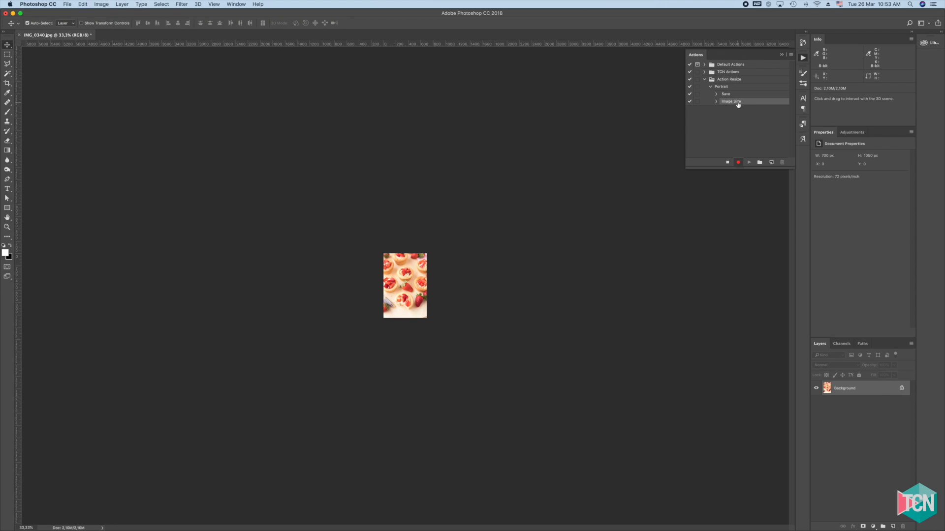
Examine the details of the recorded Image Size step and view the resized image at 66.7% zoom.
left_click(716, 101)
left_click(716, 102)
key("super+plus")
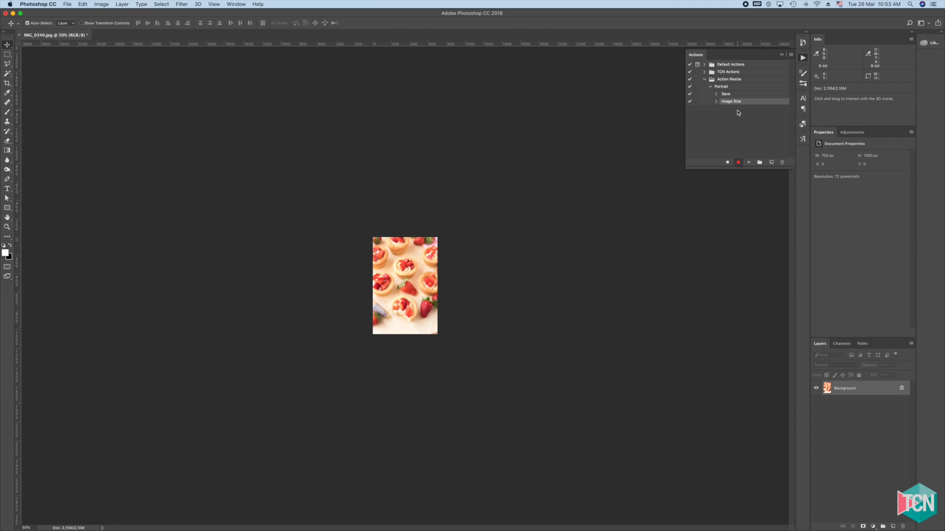
key("super+plus")
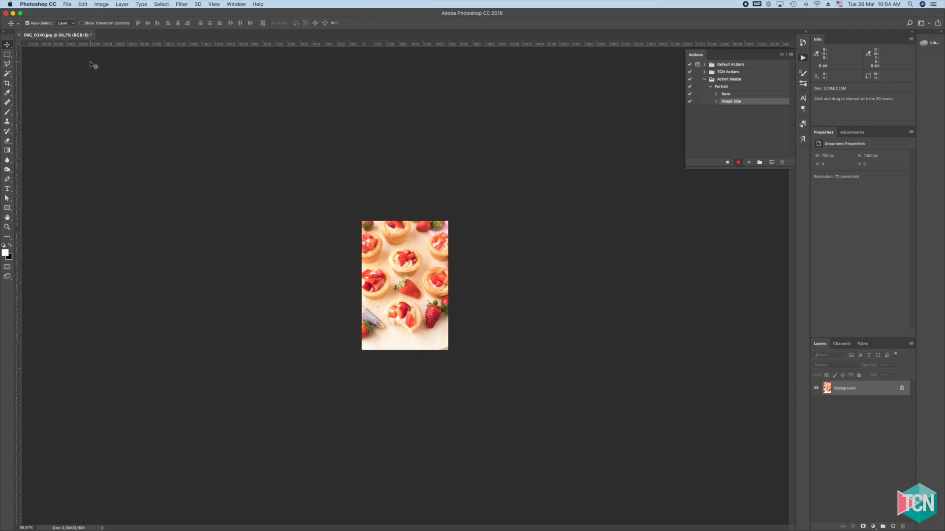
Export the resized image with Save for Web as a quality 70 JPEG into the PQN folder inside -TCN BLOG's TEMPORAL folder.
left_click(68, 5)
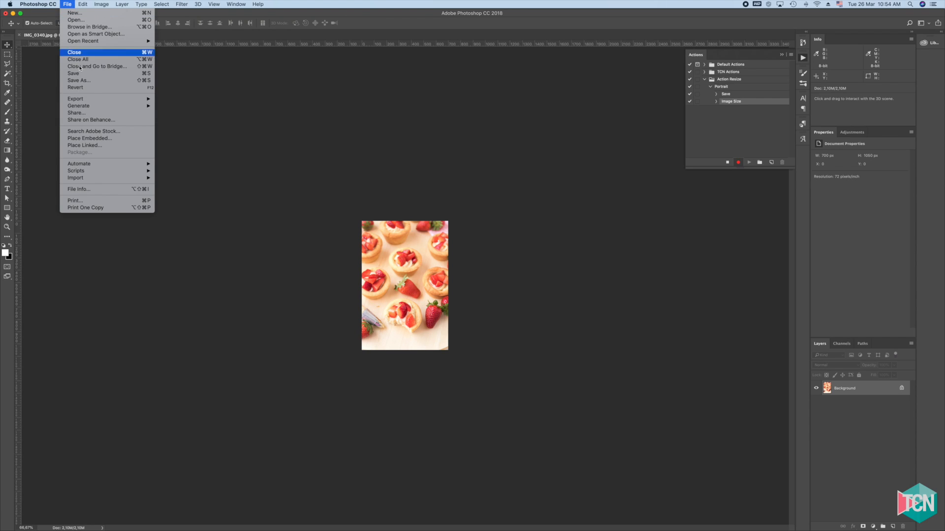
mouse_move(88, 100)
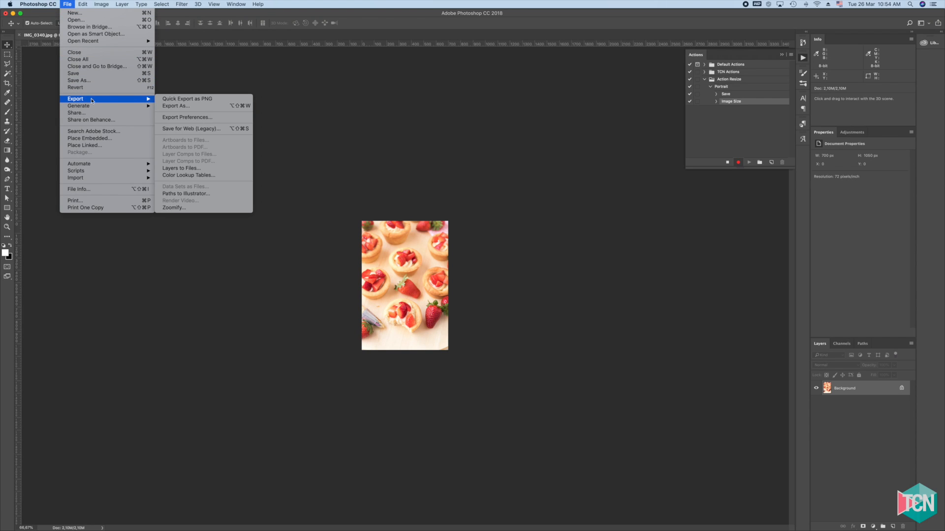
left_click(211, 130)
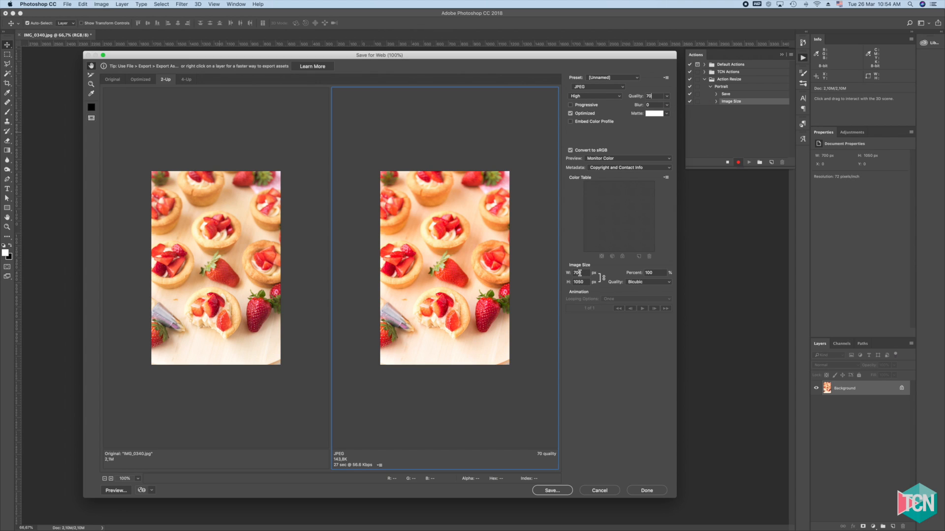
left_click(552, 493)
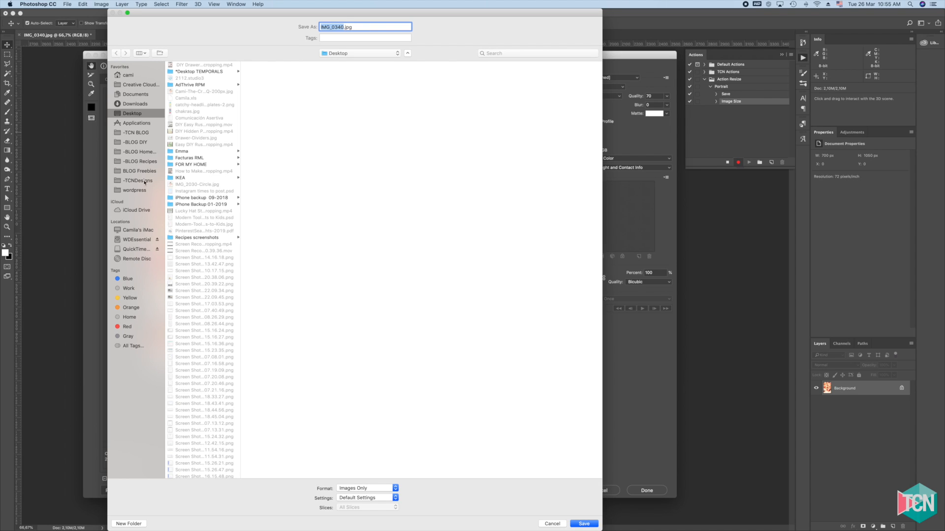
left_click(141, 133)
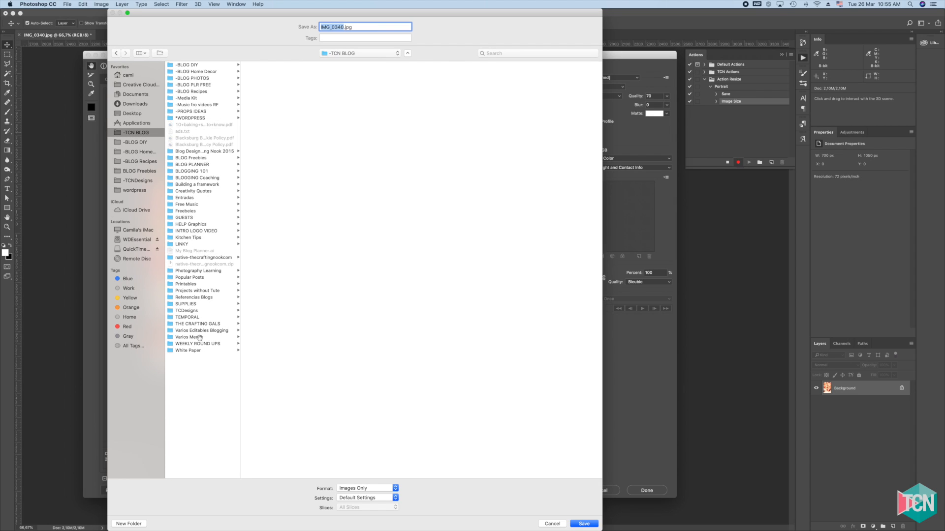
left_click(190, 317)
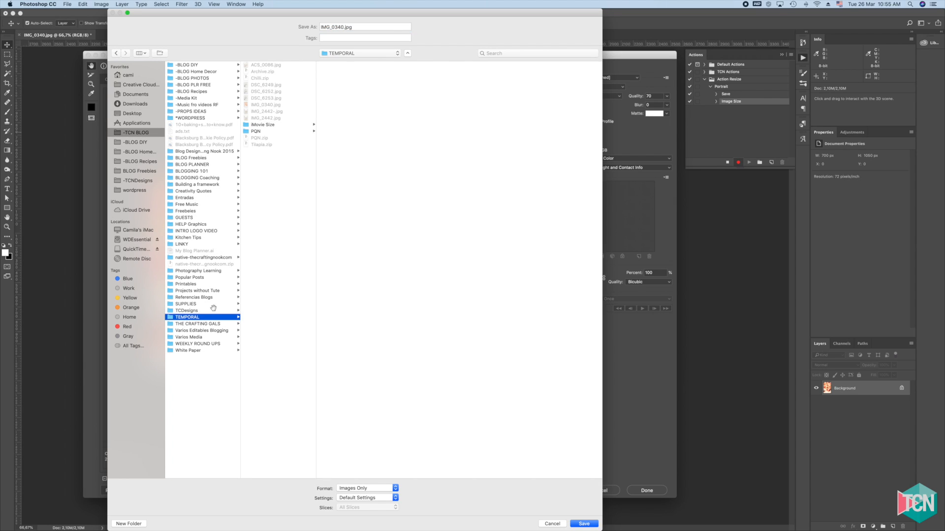
left_click(250, 131)
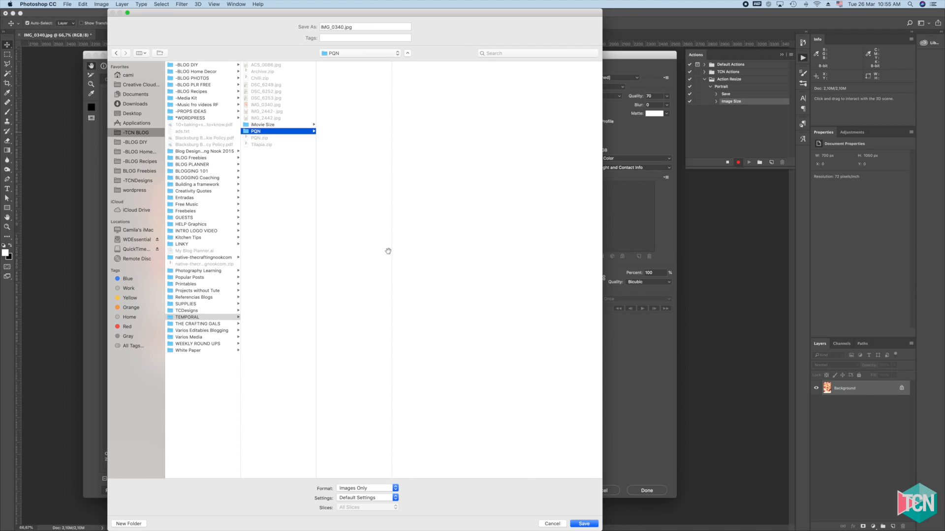
left_click(584, 524)
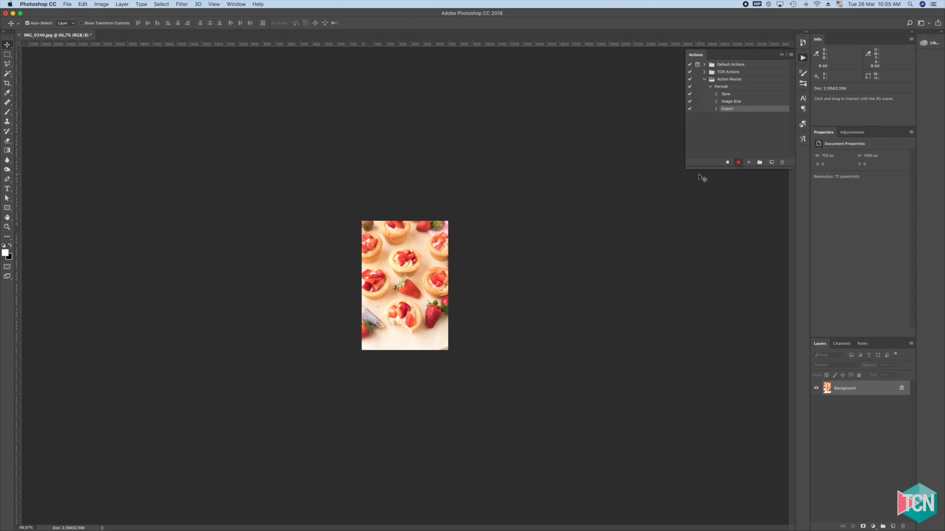
Close IMG_0340.jpg without saving its changes while the Portrait action is recording.
left_click(67, 5)
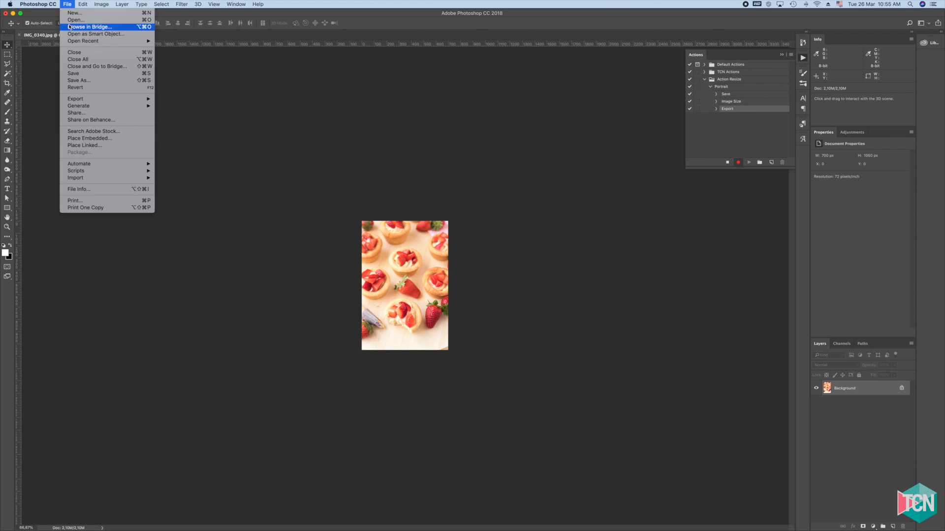
left_click(73, 53)
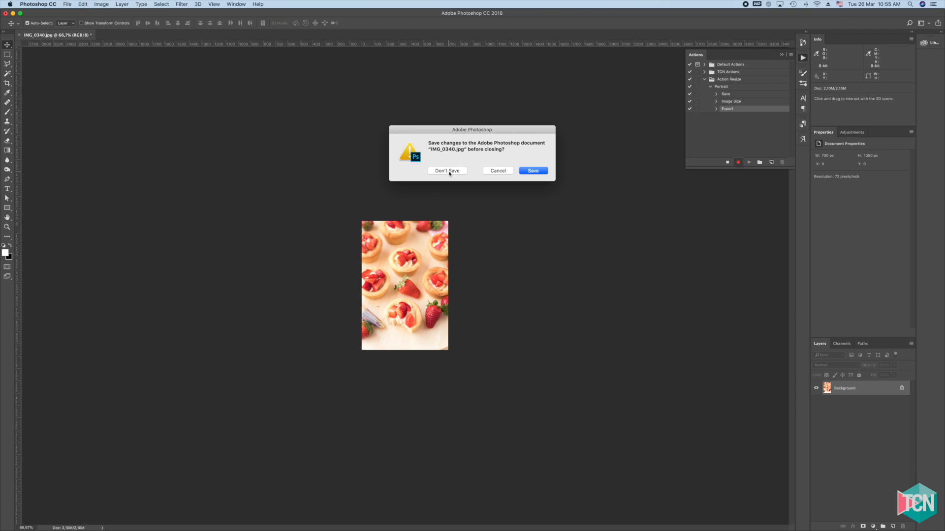
left_click(449, 173)
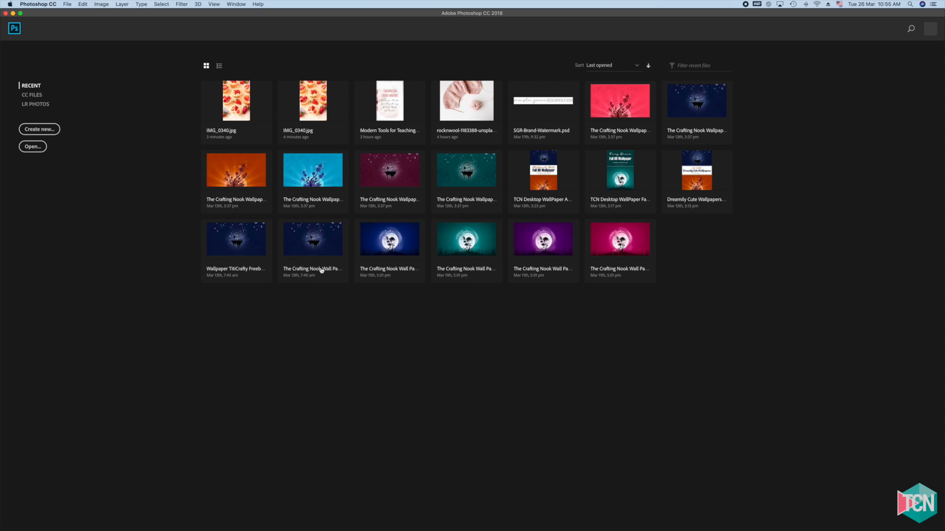
Switch to Finder, open IMG_0338.jpg from the Orgnl folder in Photoshop, and check its image size.
key("super+Tab")
left_click(353, 264)
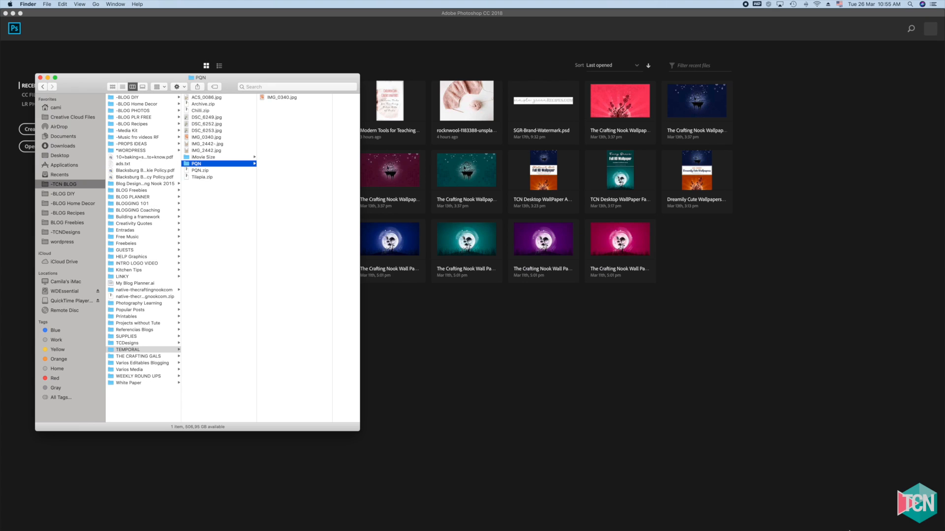
left_click(832, 520)
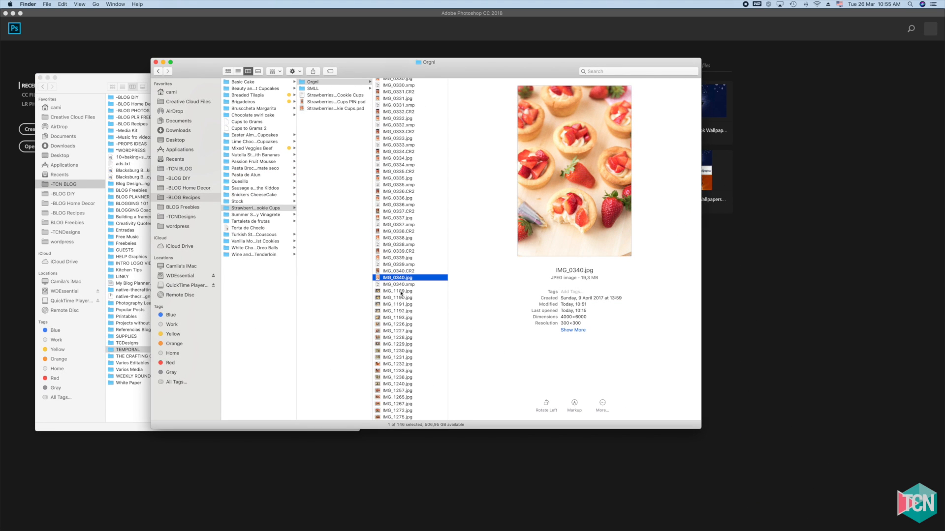
left_click(398, 238)
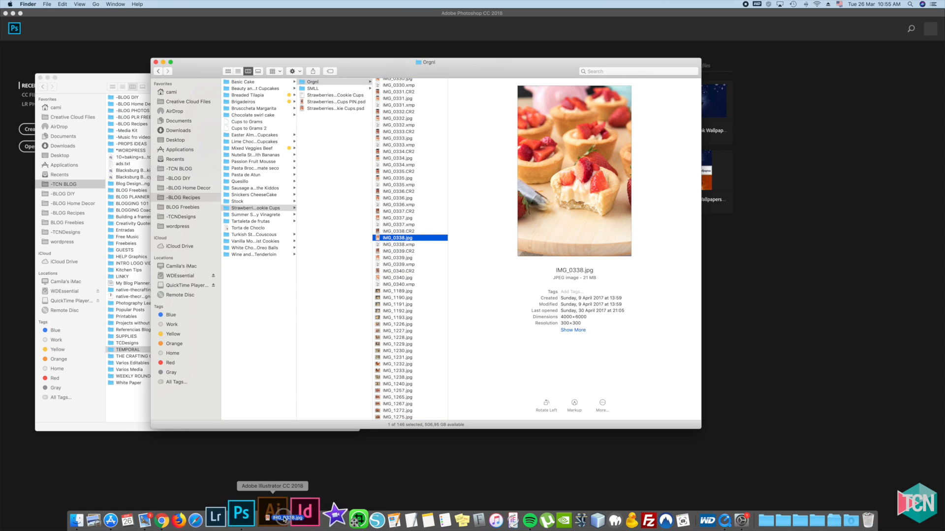
left_click(260, 515)
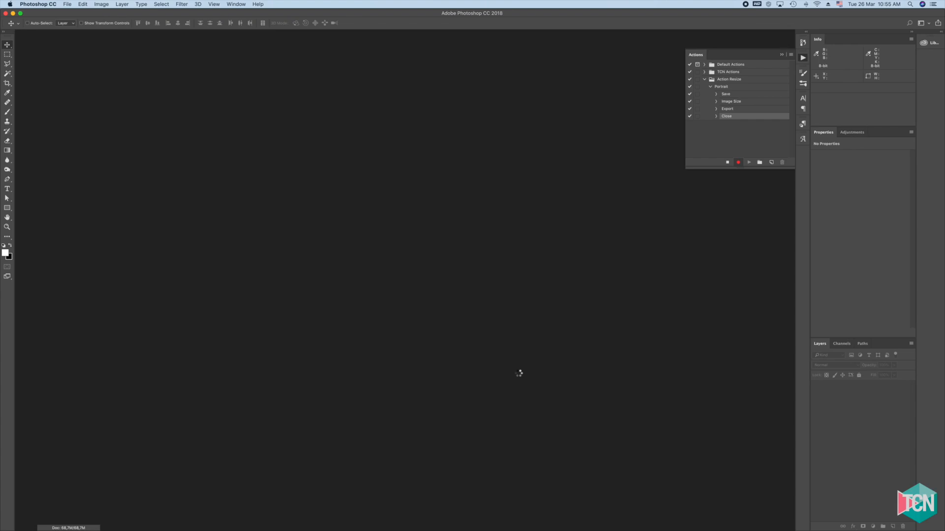
key("super+alt+i")
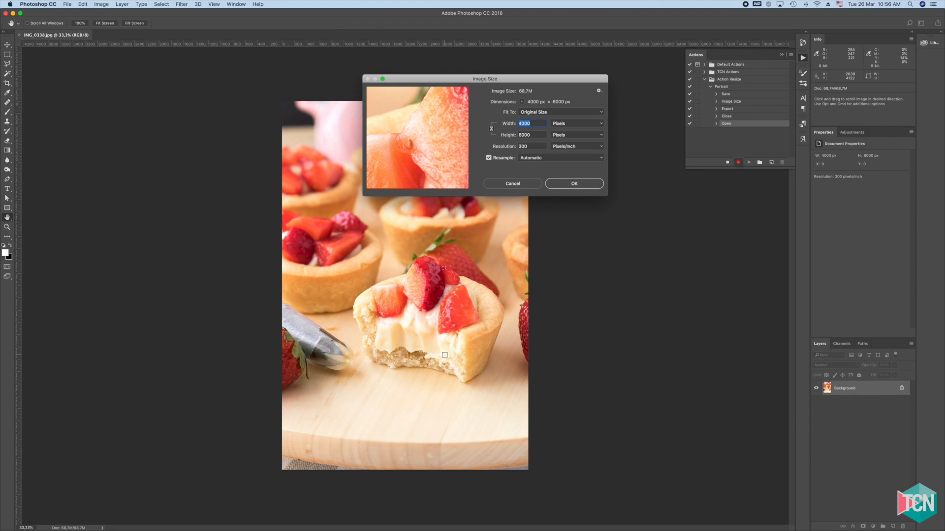
key("Return")
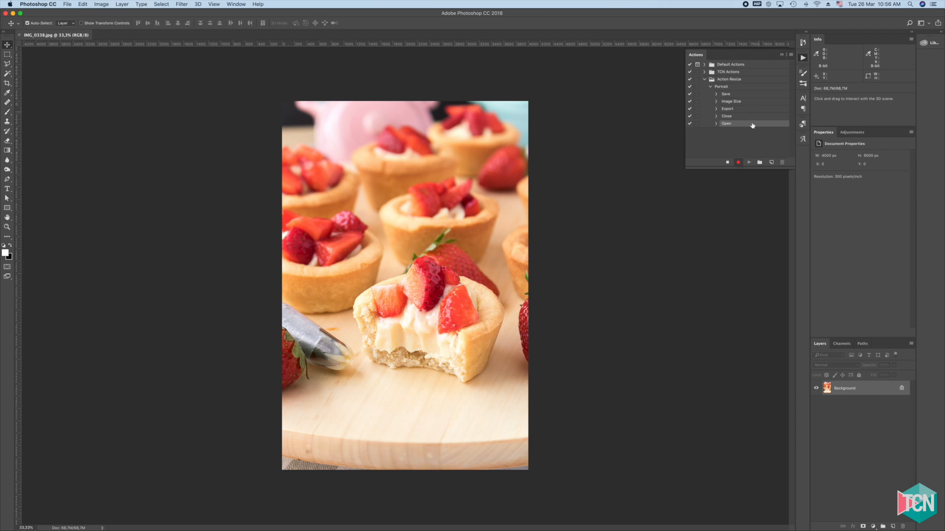
Stop recording and delete the Open step from the Portrait action.
left_click(728, 163)
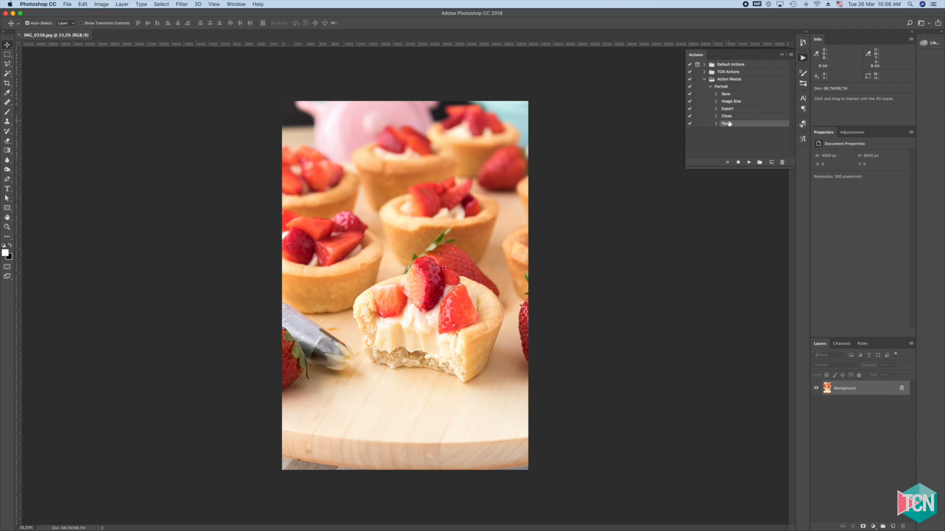
left_click(782, 163)
left_click(528, 170)
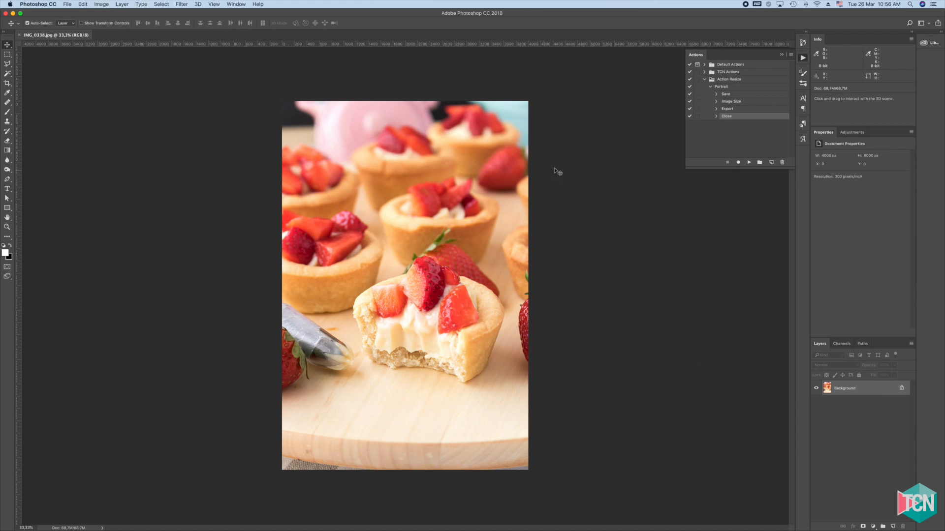
left_click(752, 127)
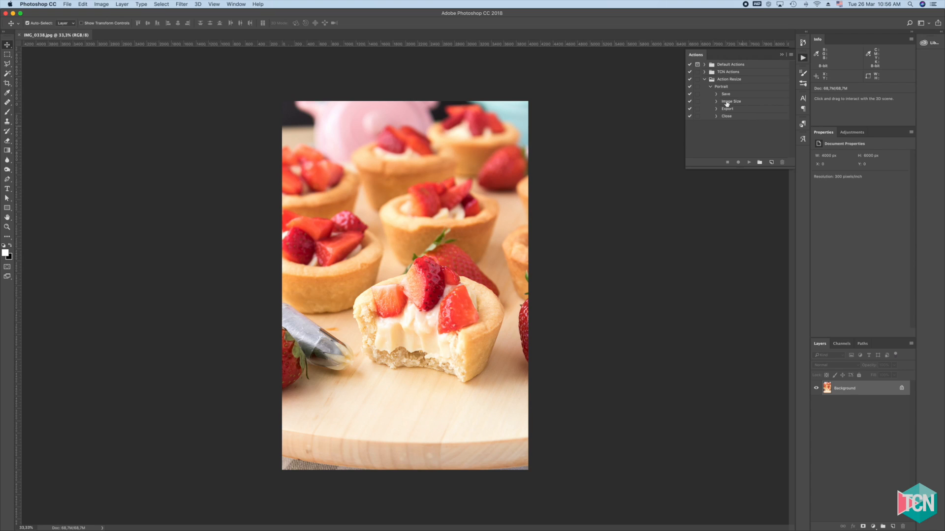
Collapse and select the Portrait action, check the original image size of IMG_0338.jpg, and play the action on it.
left_click(709, 87)
left_click(725, 87)
key("super+alt+i")
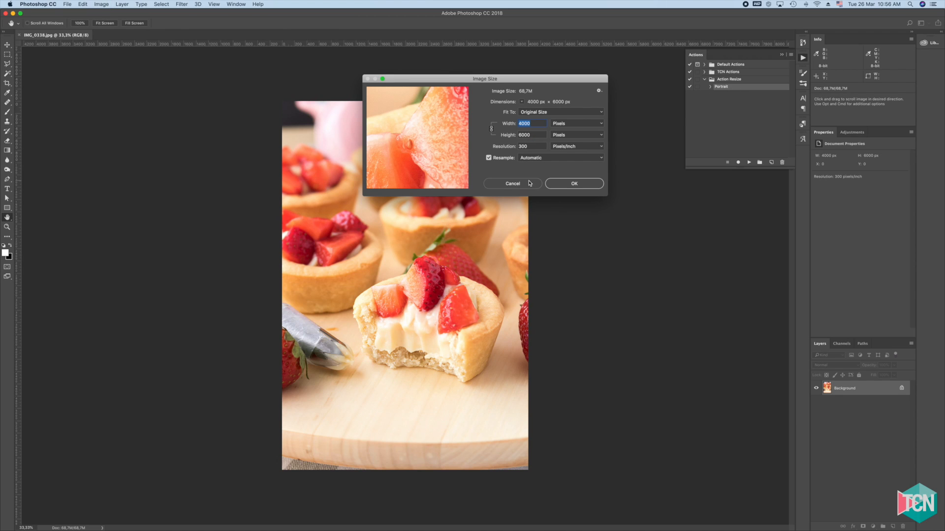
left_click(509, 187)
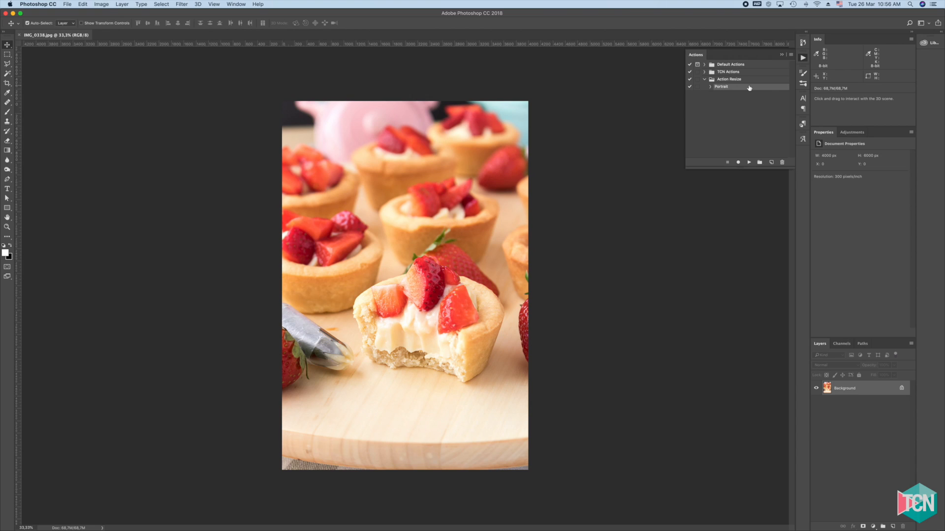
left_click(749, 162)
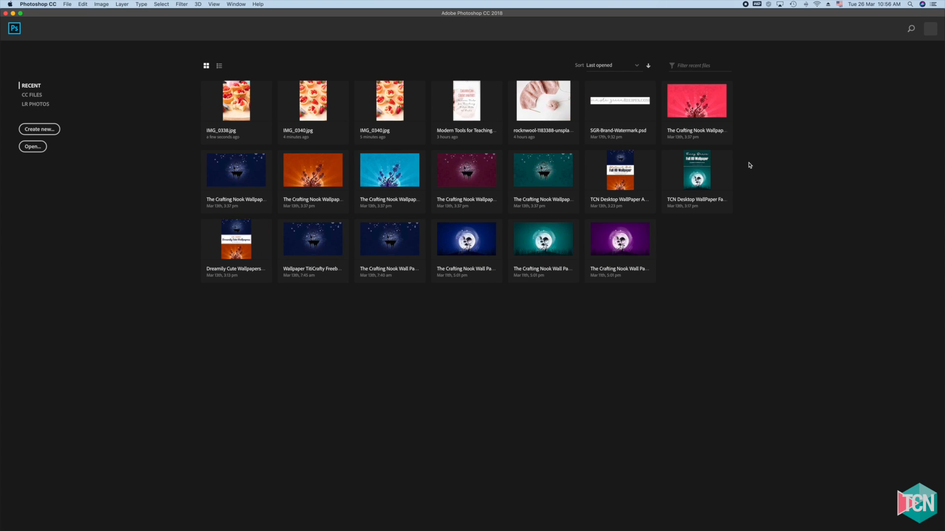
Switch to Finder, preview the exported IMG_0338.jpg in the PQN folder, and compare its file details with the original's.
key("super+Tab")
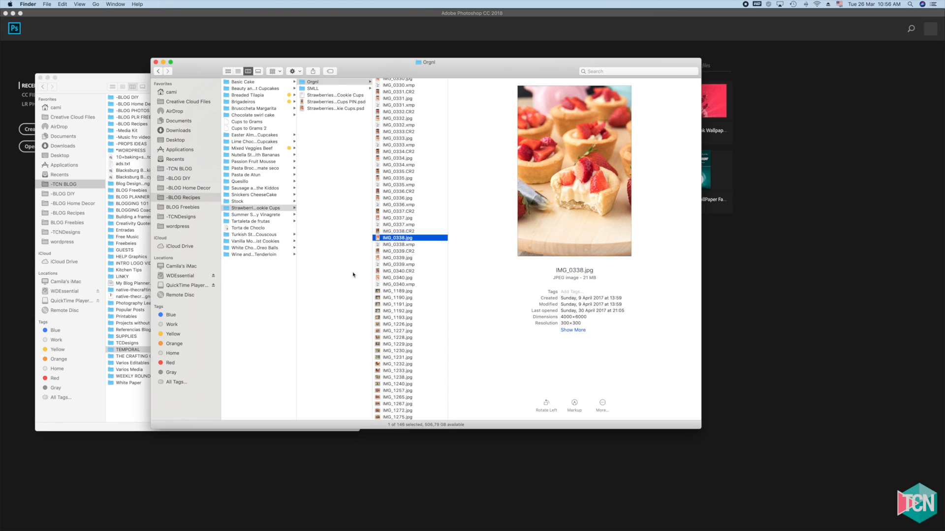
left_click(91, 83)
left_click(281, 106)
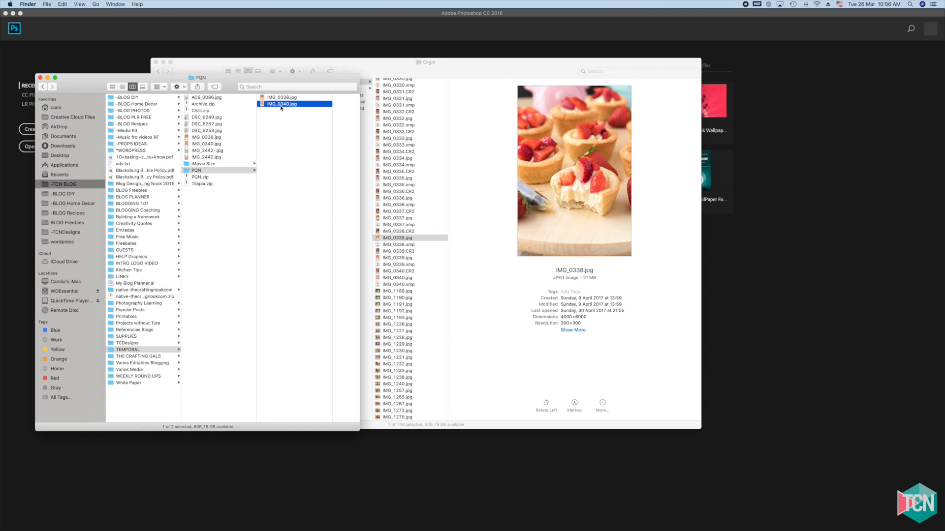
key("Up")
key("space")
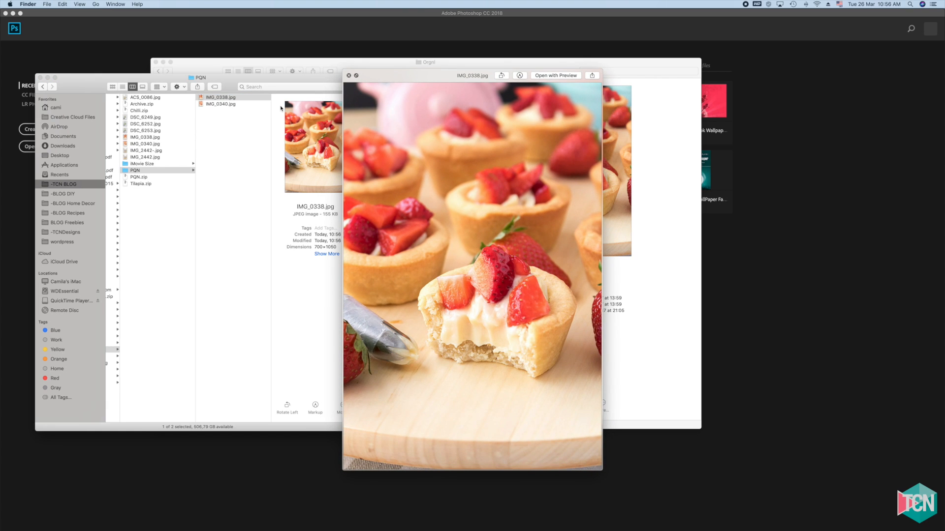
key("space")
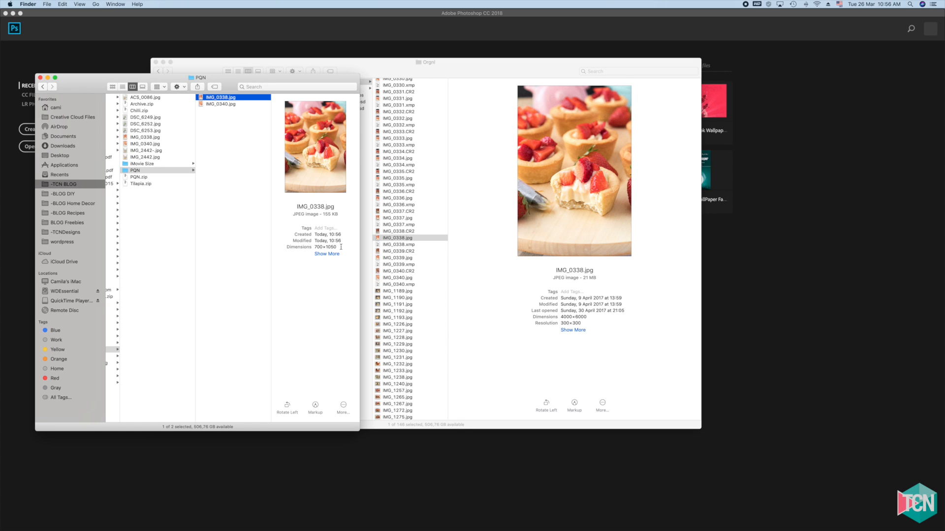
left_click_drag(231, 82, 366, 113)
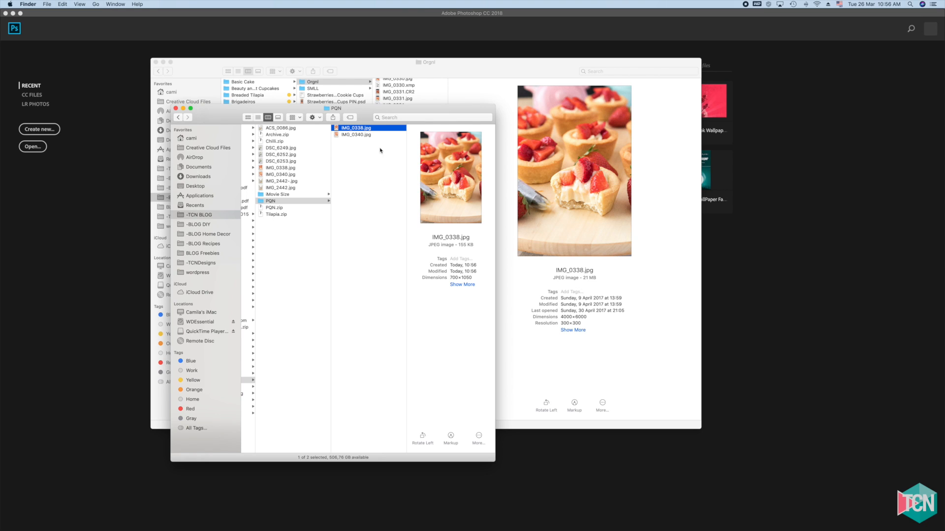
left_click_drag(368, 118, 386, 124)
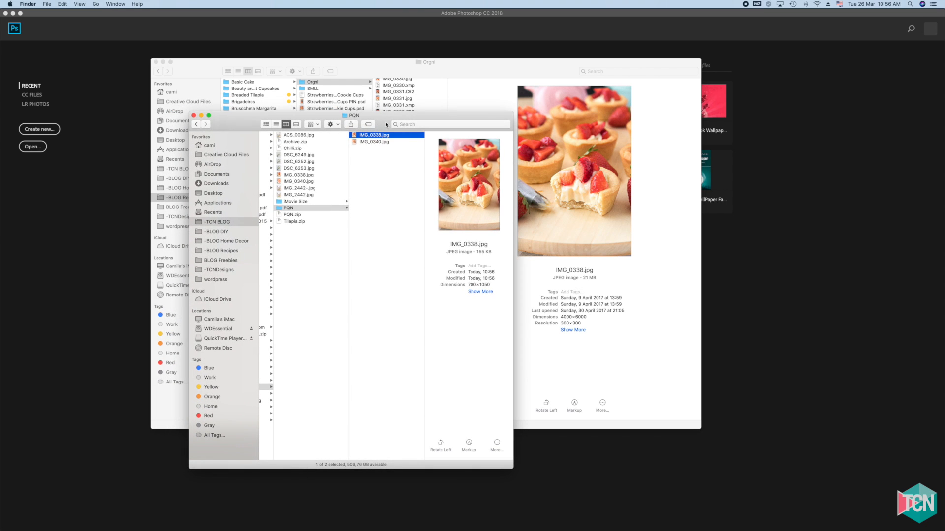
Switch to Photoshop, reopen the original IMG_0340.jpg, and create an action named Landscape in the Action Resize set, stopping its recording.
key("super+Tab")
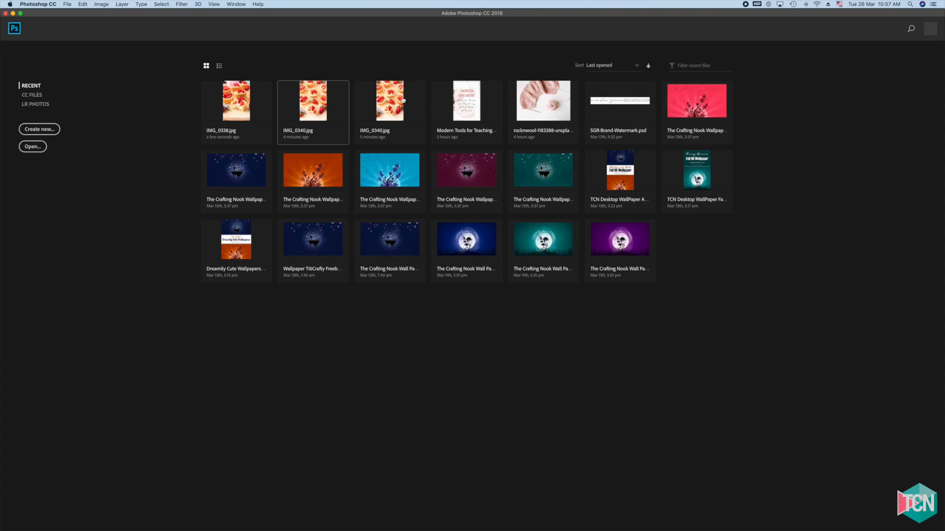
left_click(390, 108)
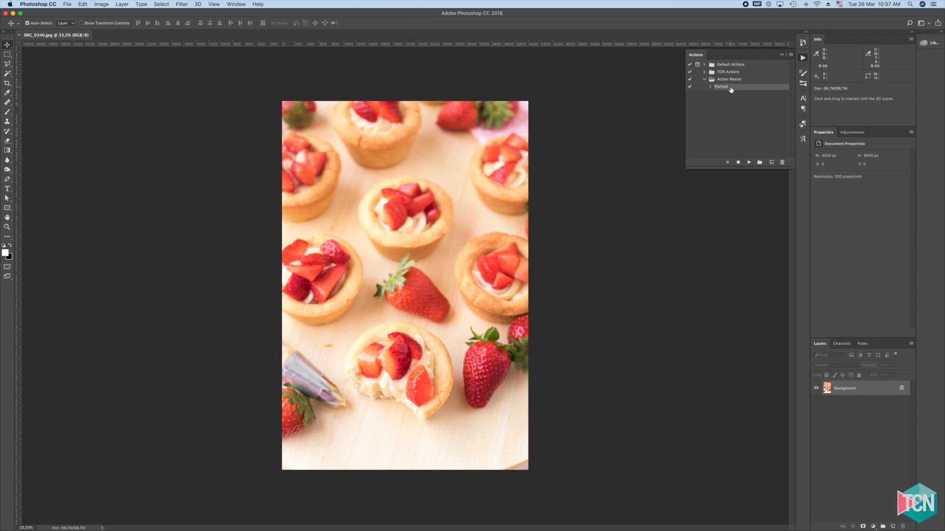
left_click(771, 163)
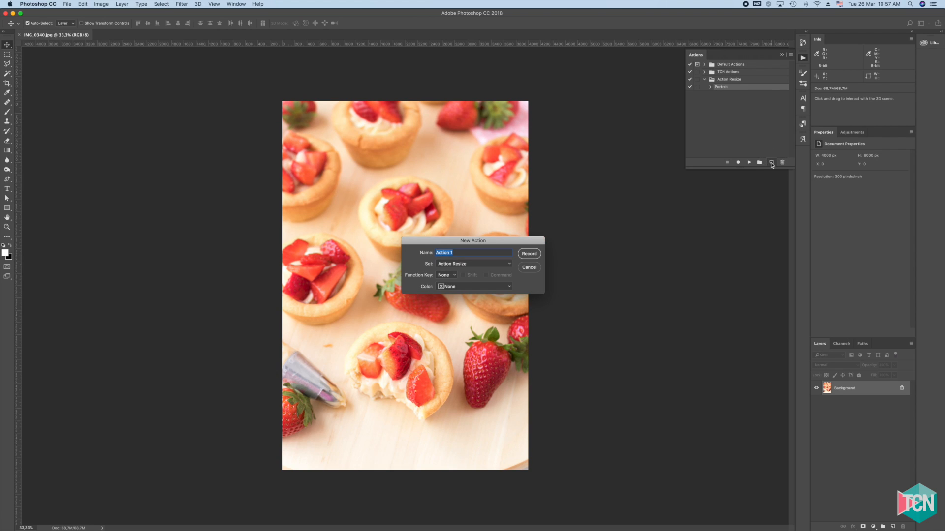
type("Landscape")
key("Return")
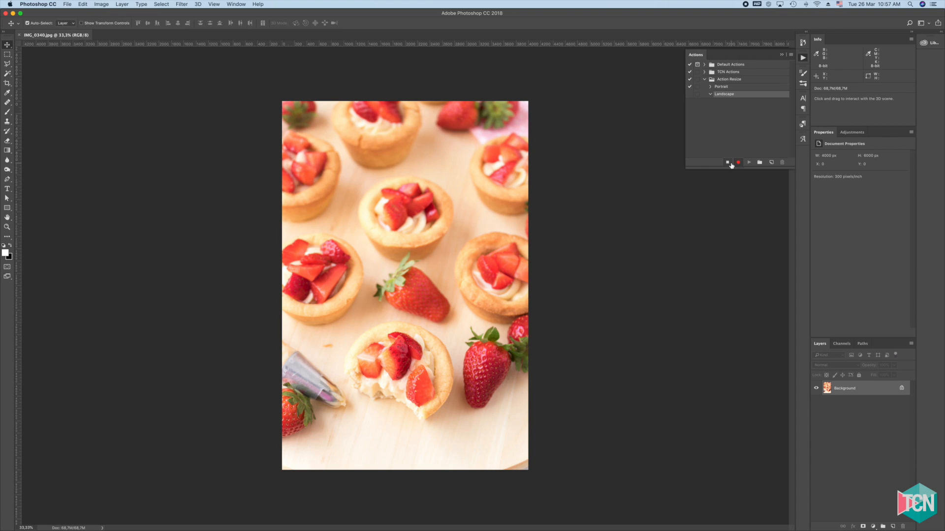
left_click(728, 163)
left_click(719, 88)
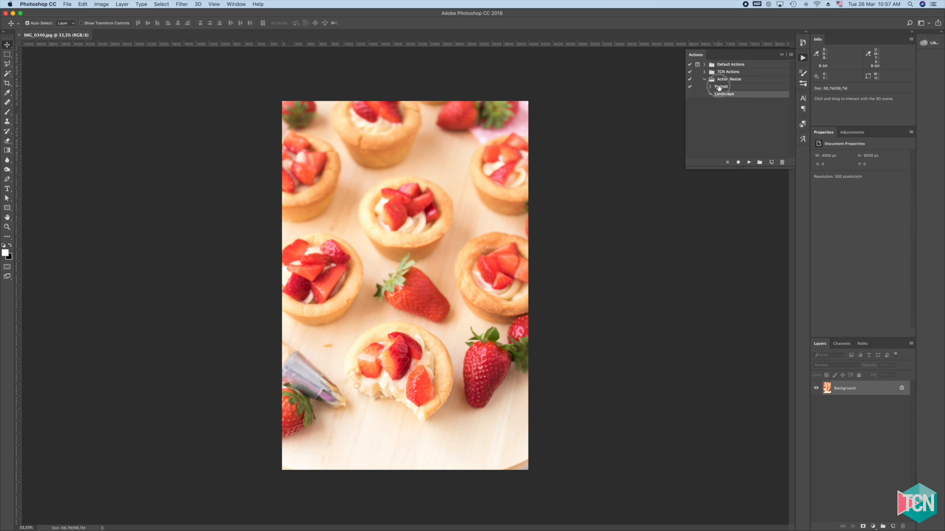